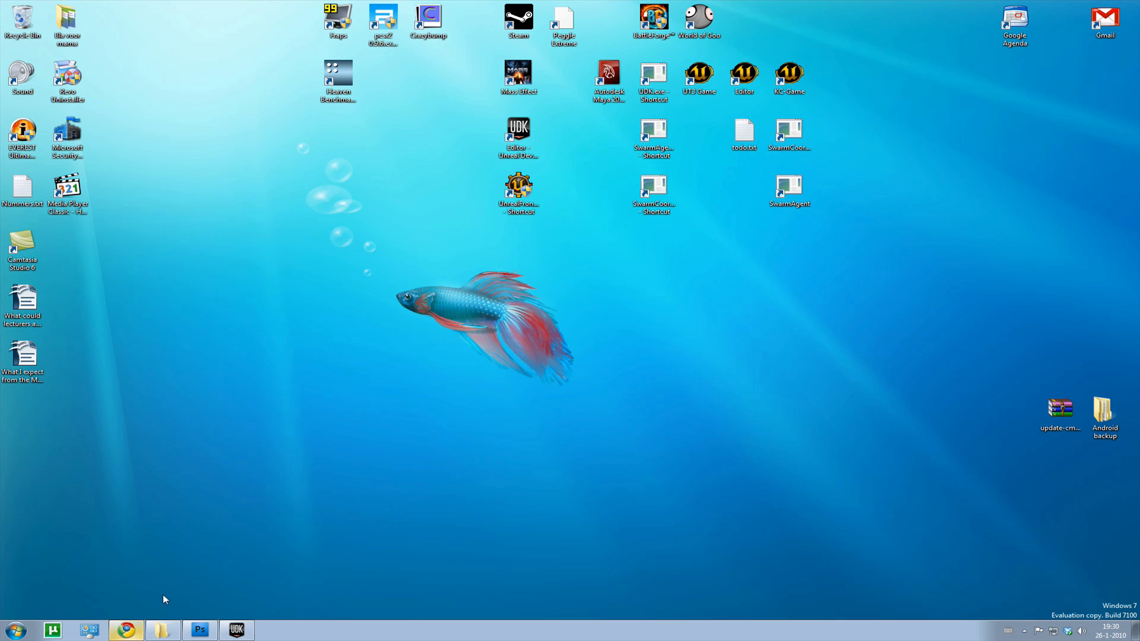
# - Bring the browser back up and browse Mayang's Free Textures to the Wood section
pyautogui.click(126, 629)
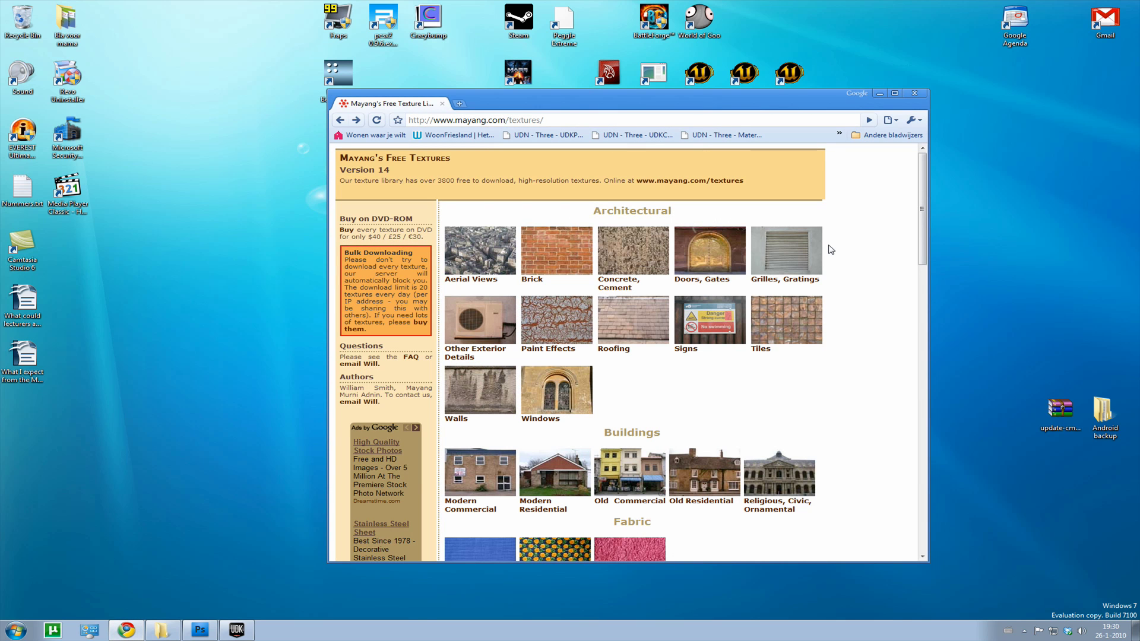
pyautogui.scroll(-10, 829, 249)
pyautogui.scroll(5, 833, 257)
pyautogui.scroll(5, 832, 257)
pyautogui.scroll(-10, 832, 257)
pyautogui.scroll(-5, 833, 257)
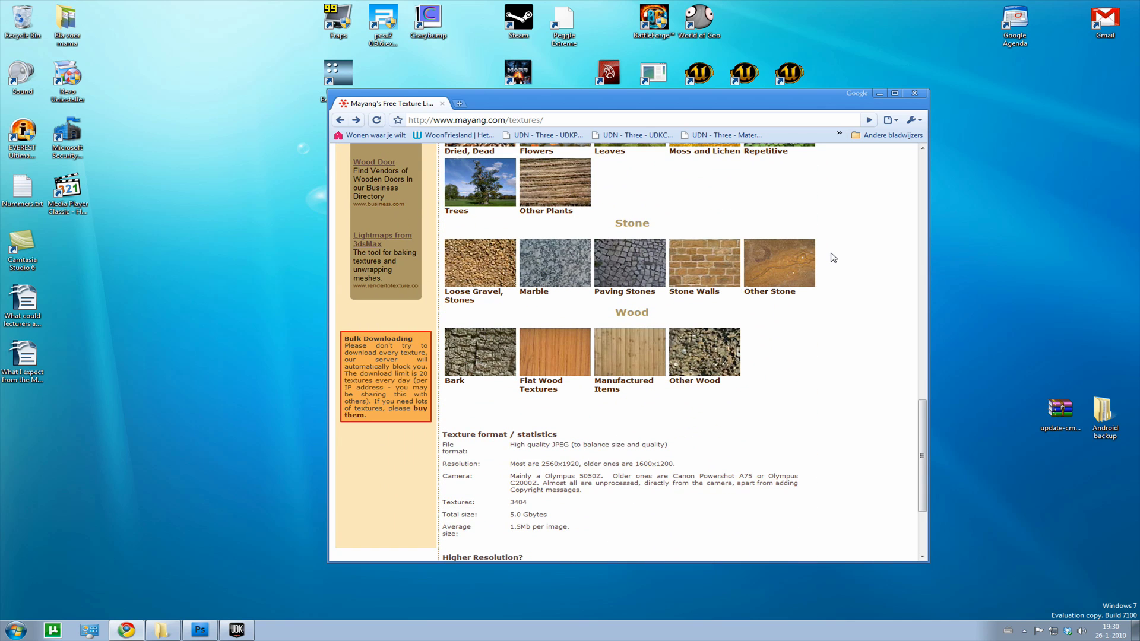
# - Open Flat Wood Textures and view wooden_plank_closeup_9250002.JPG enlarged in a maximized browser
pyautogui.click(571, 376)
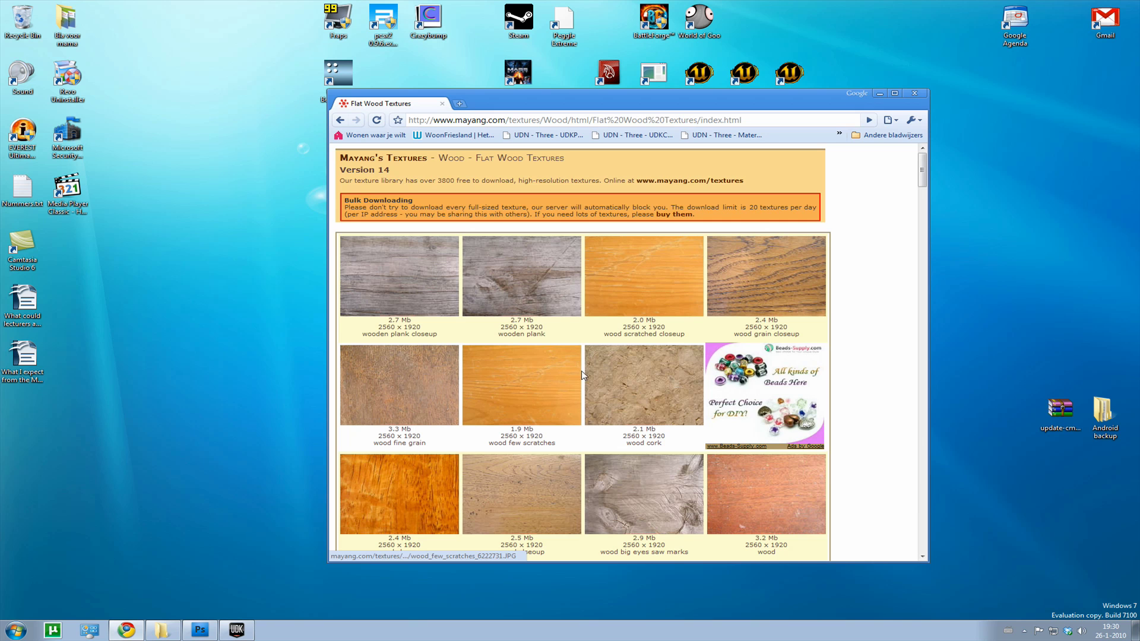
pyautogui.scroll(-1, 579, 375)
pyautogui.scroll(-2, 581, 375)
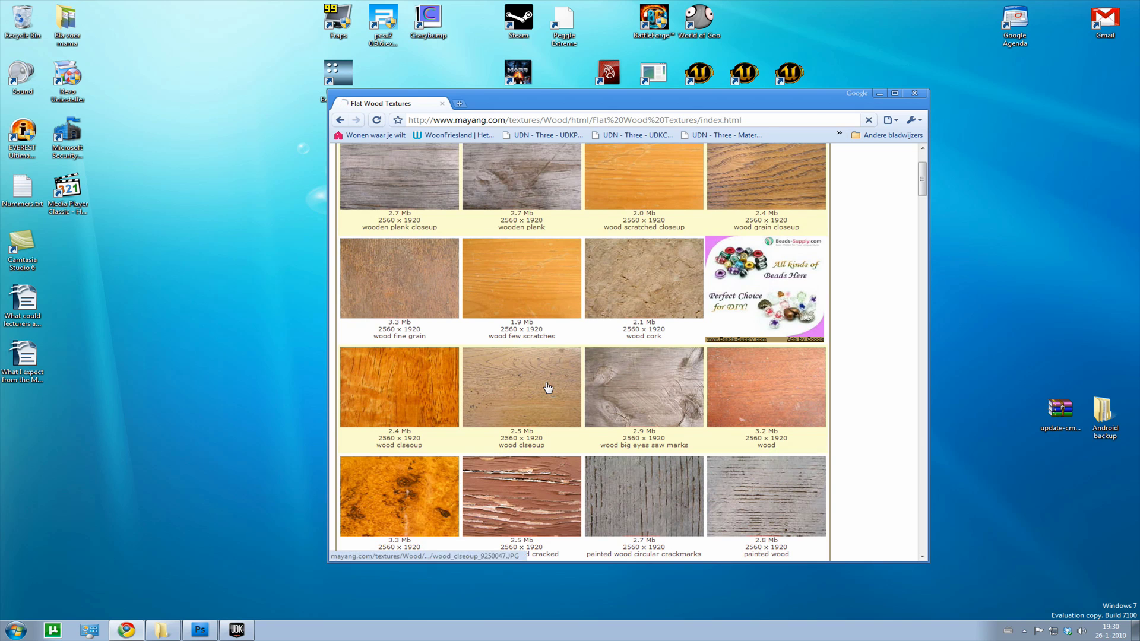
pyautogui.click(547, 388)
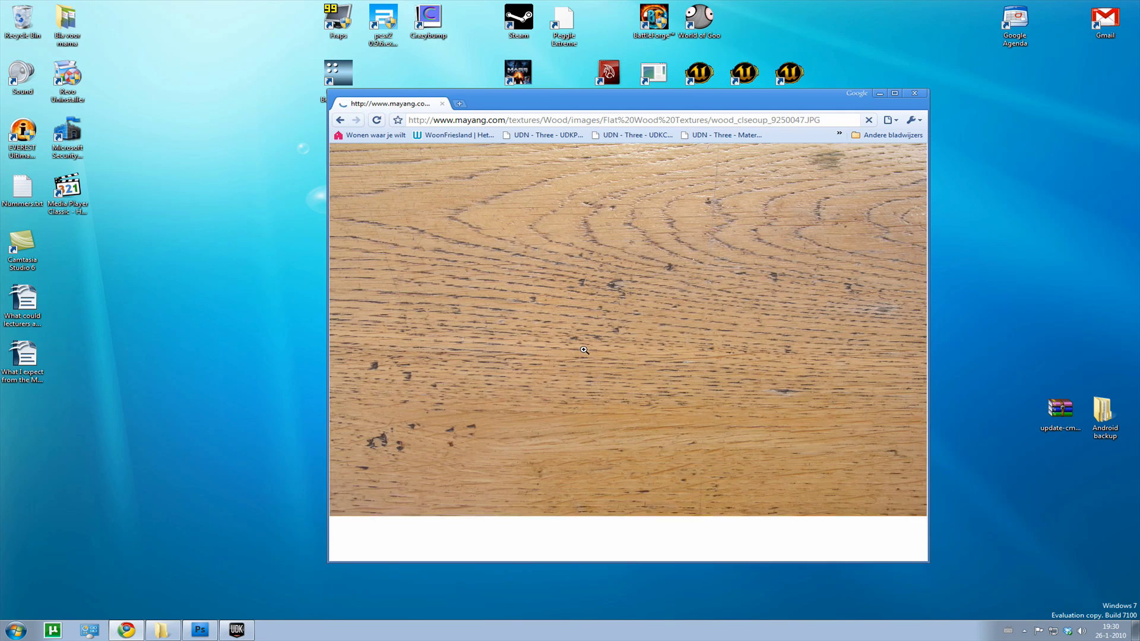
pyautogui.press('BackSpace')
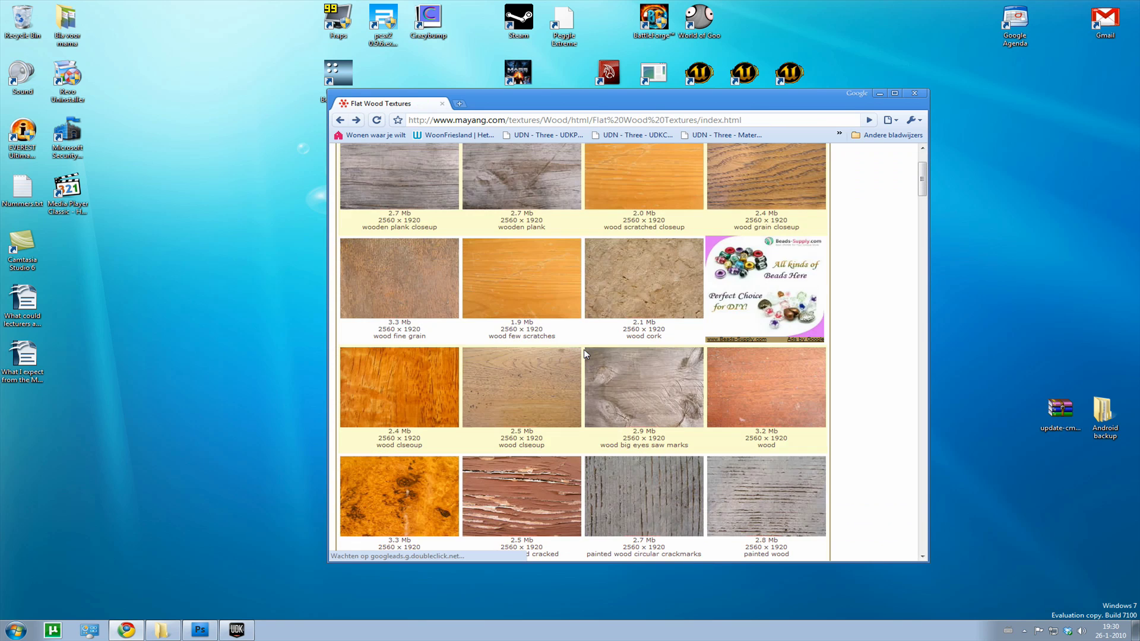
pyautogui.scroll(2, 585, 353)
pyautogui.click(440, 309)
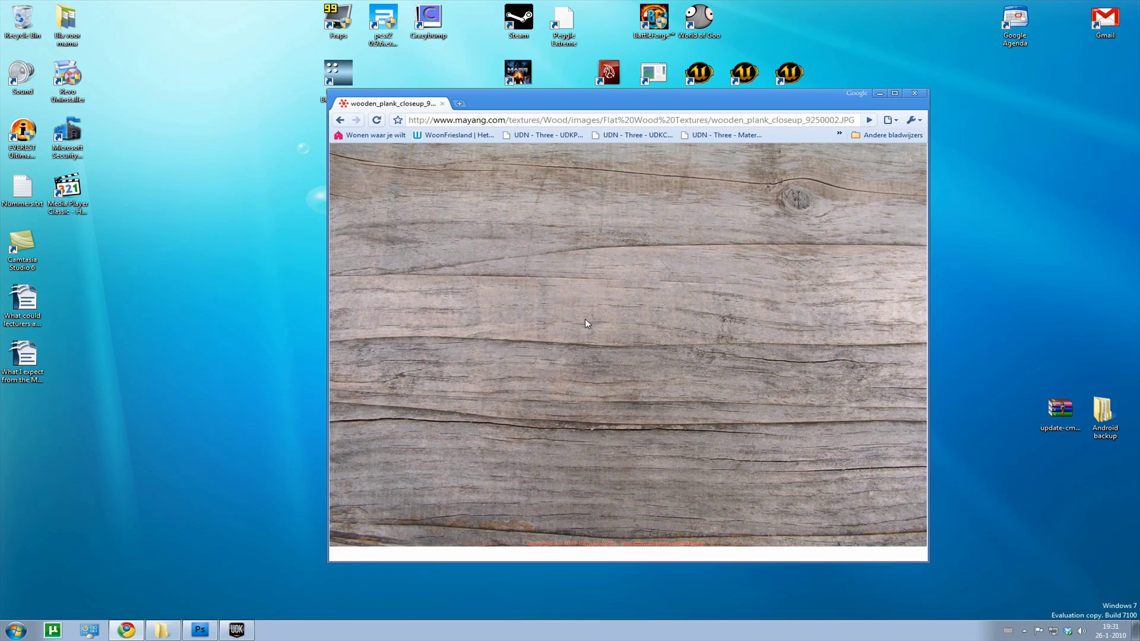
pyautogui.doubleClick(707, 95)
# - Zoom the plank image to full resolution and back, then restore the browser window
pyautogui.click(571, 218)
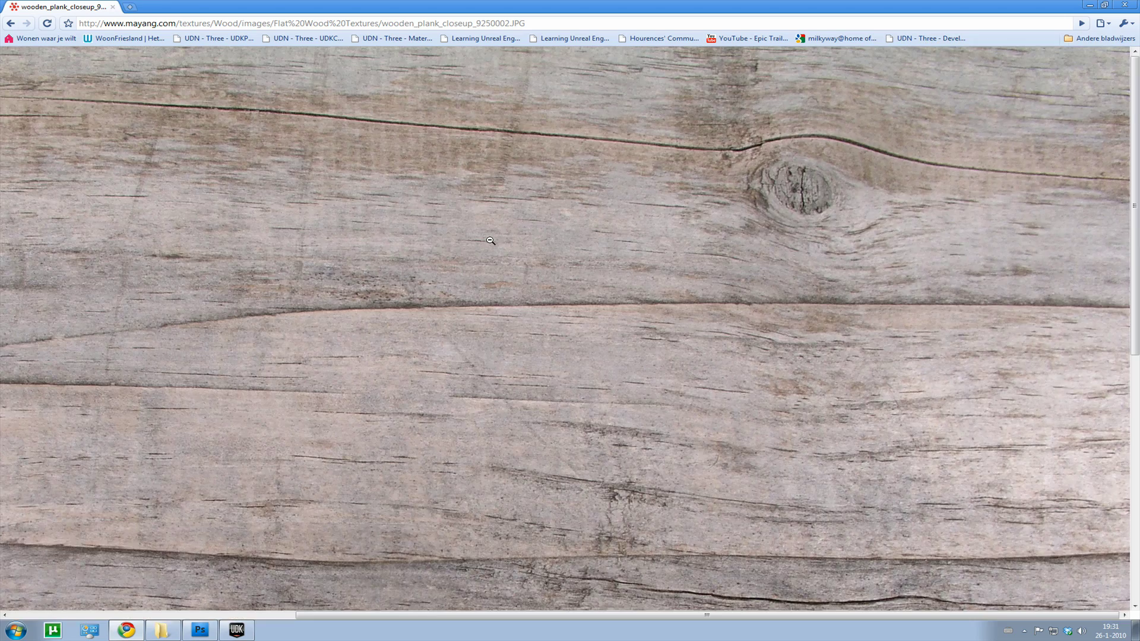
pyautogui.click(490, 241)
pyautogui.doubleClick(690, 12)
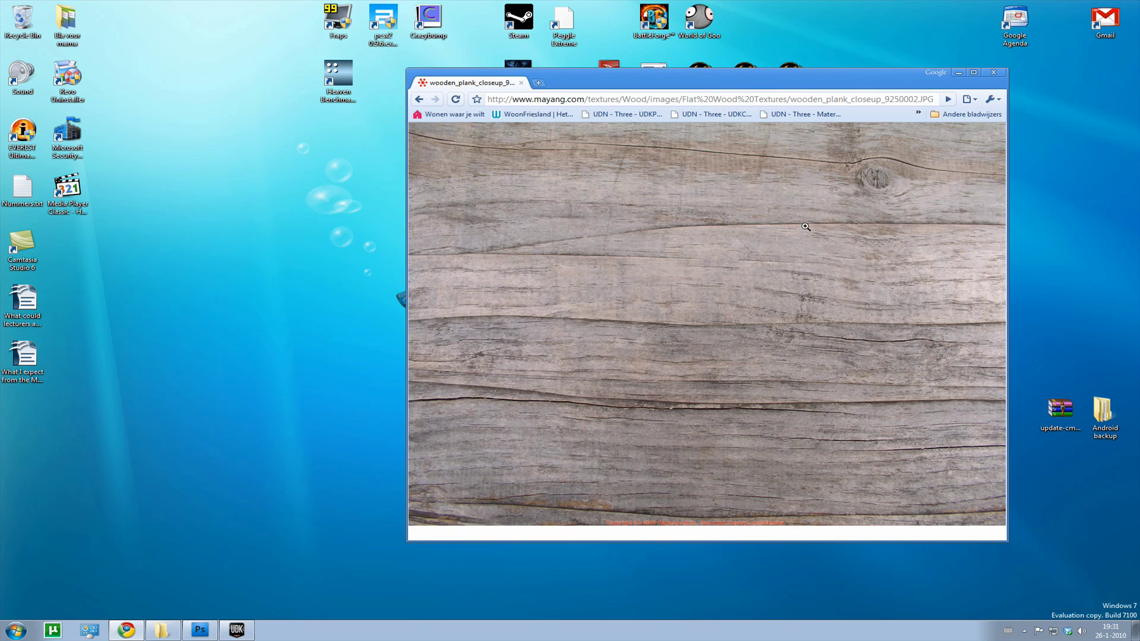
# - Dismiss the image's context menu, minimize the browser and return to Photoshop
pyautogui.rightClick(694, 155)
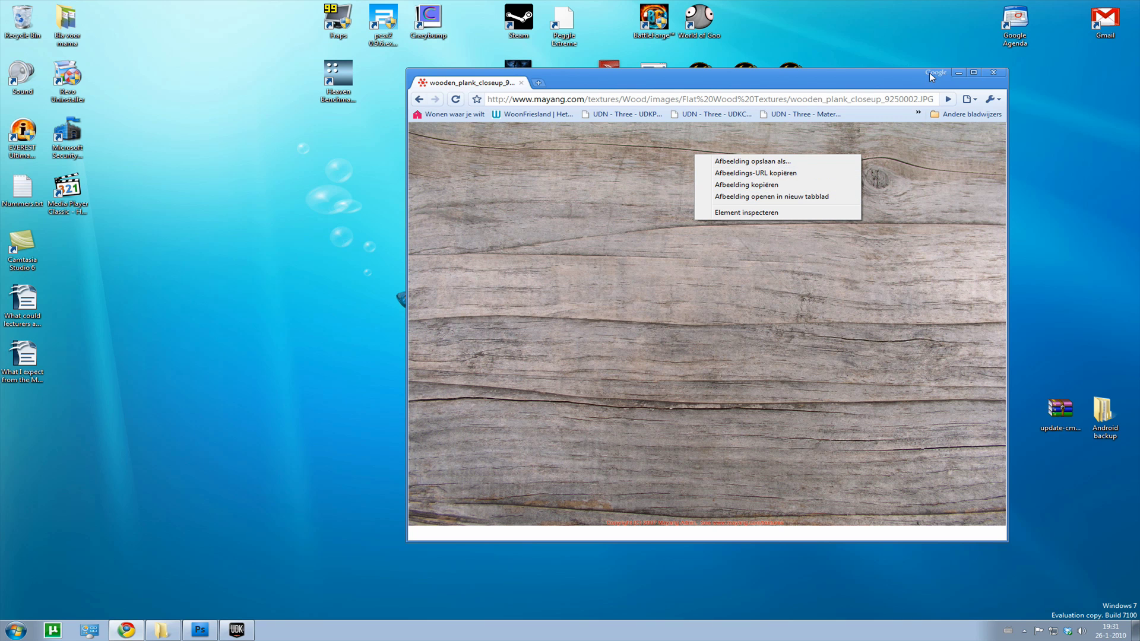
pyautogui.click(954, 76)
pyautogui.click(958, 73)
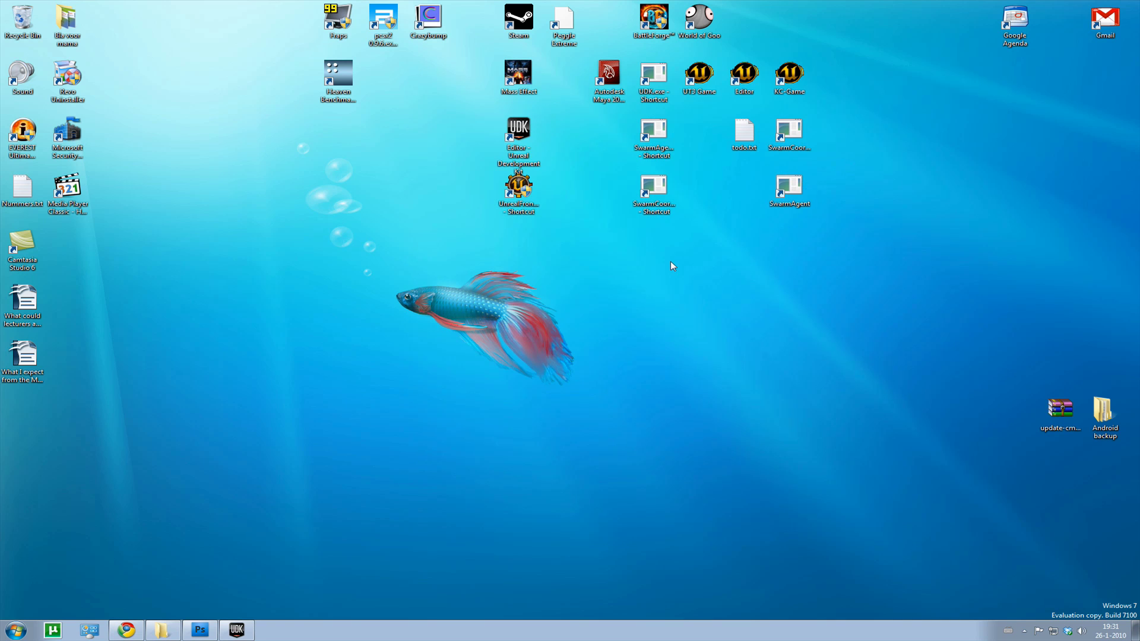
pyautogui.click(200, 630)
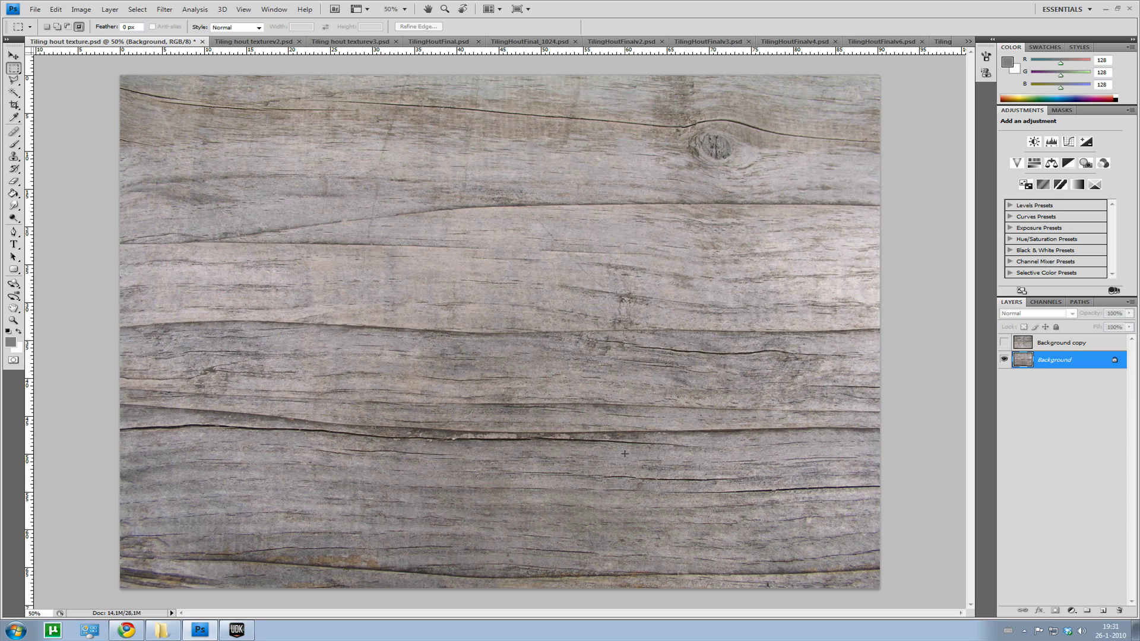
# - Toggle Background copy's visibility, select the Background layer, and reach Filter > Other
pyautogui.click(1022, 345)
pyautogui.click(1003, 343)
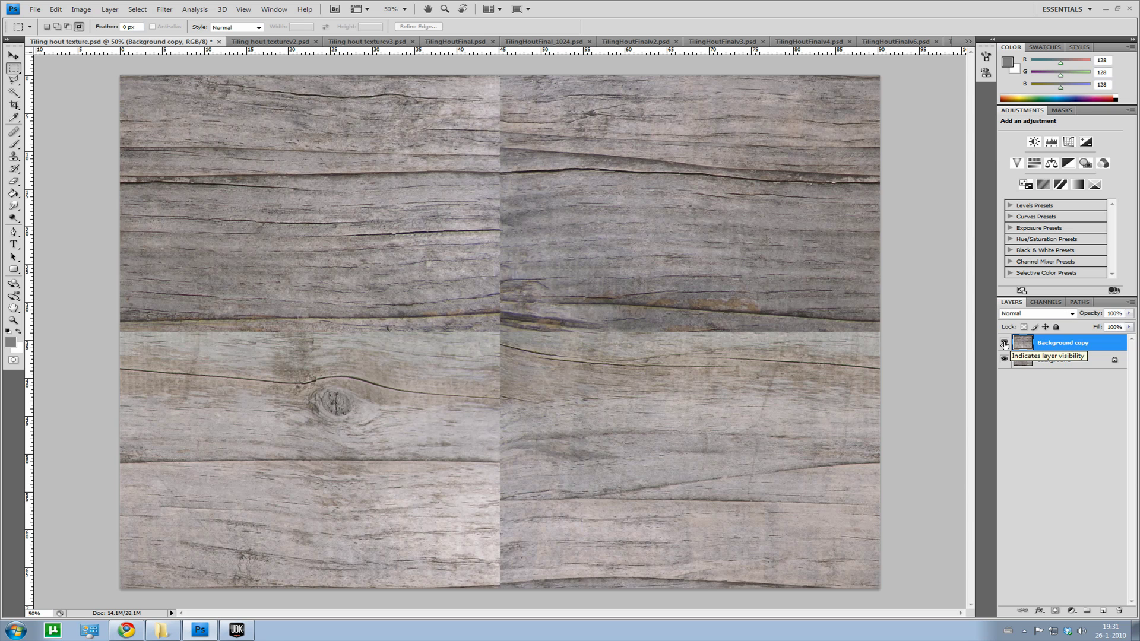
pyautogui.click(1003, 343)
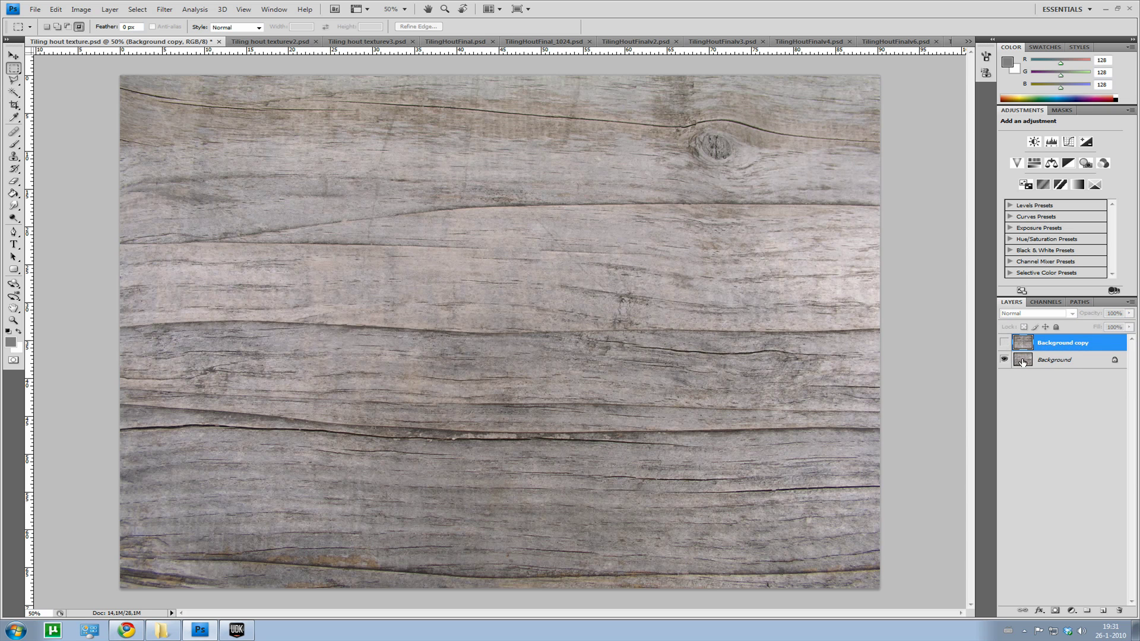
pyautogui.click(1022, 362)
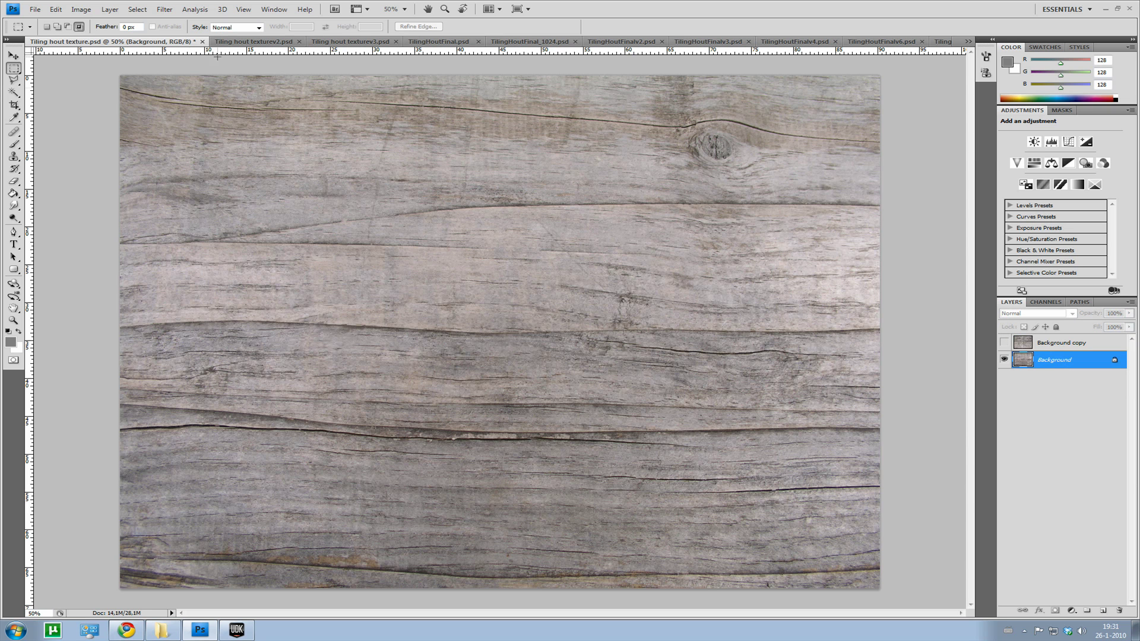
pyautogui.click(165, 9)
pyautogui.moveTo(237, 208)
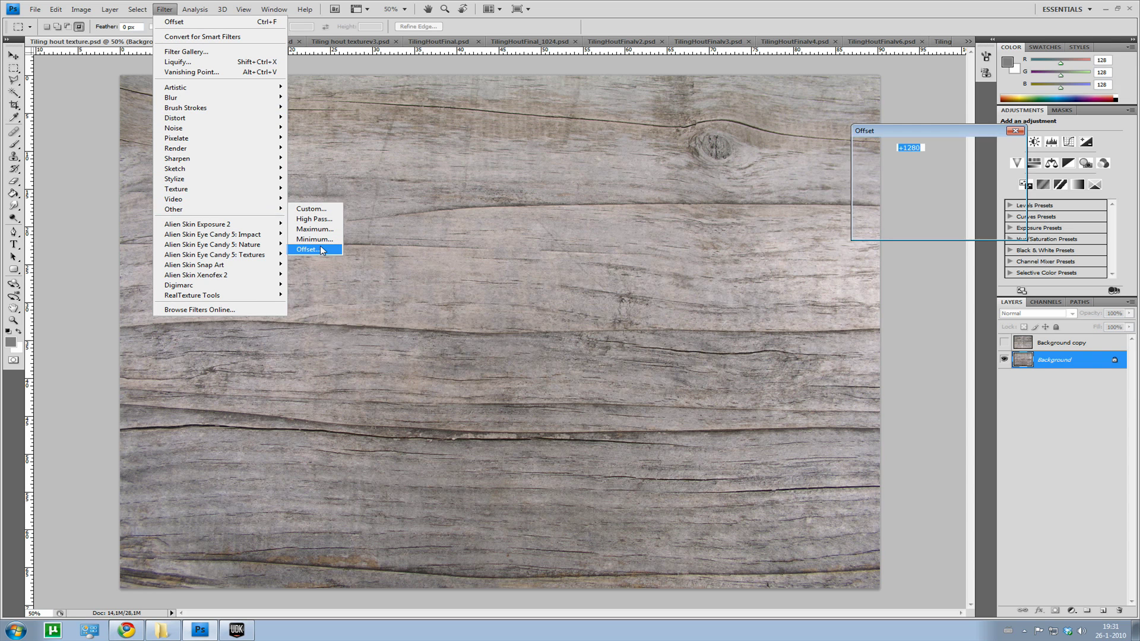
pyautogui.click(320, 248)
pyautogui.moveTo(914, 140); pyautogui.dragTo(931, 165)
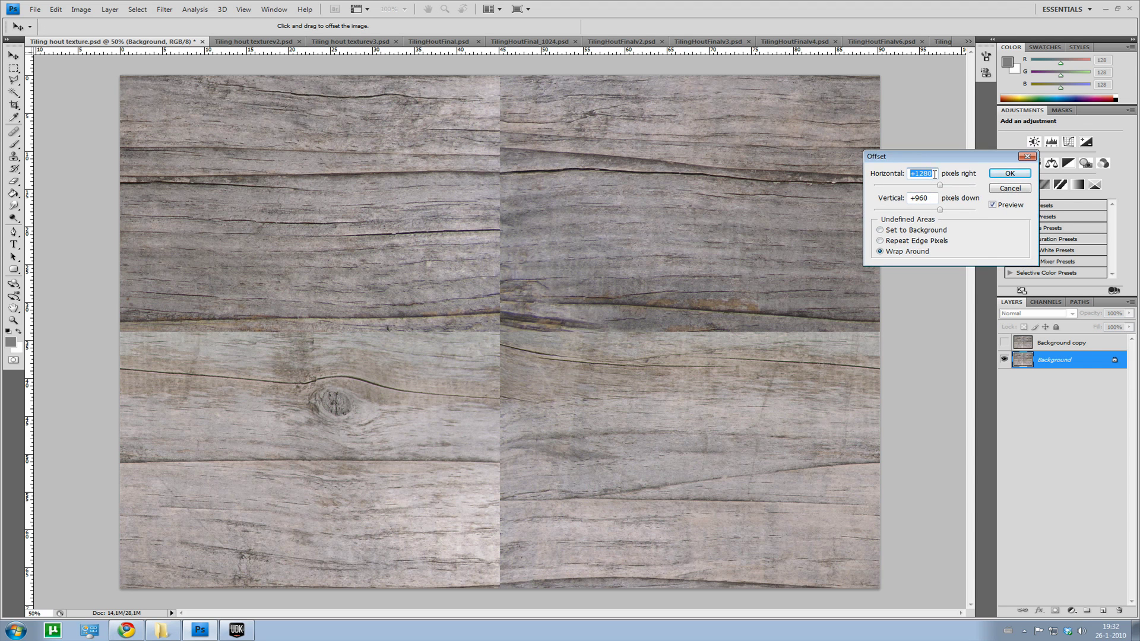
pyautogui.click(996, 189)
pyautogui.press('m')
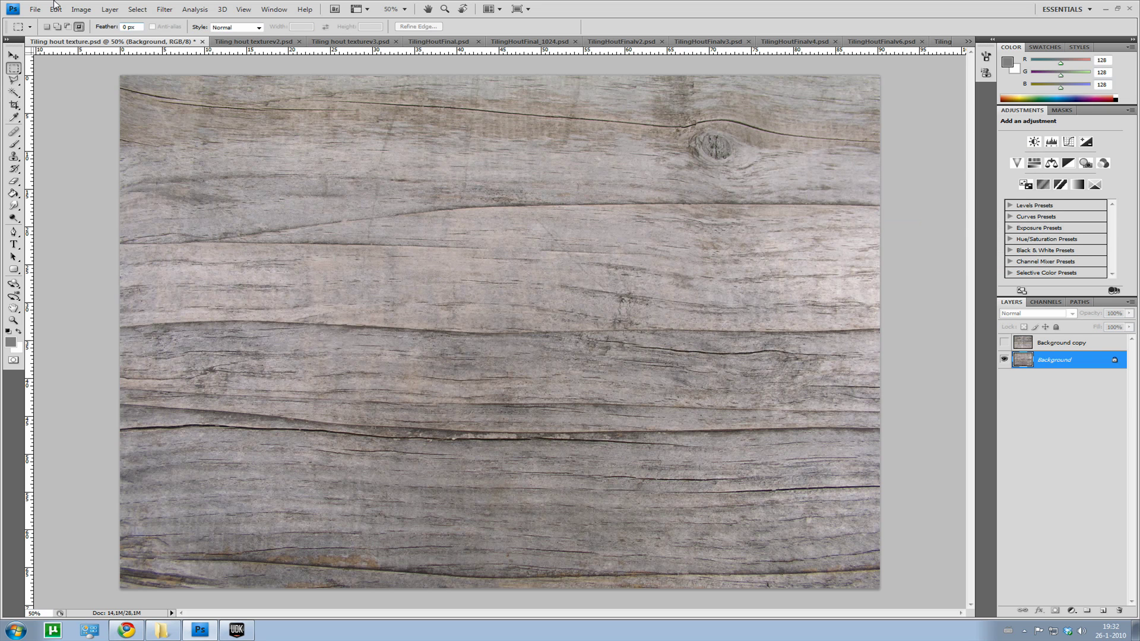
pyautogui.click(81, 8)
pyautogui.click(98, 86)
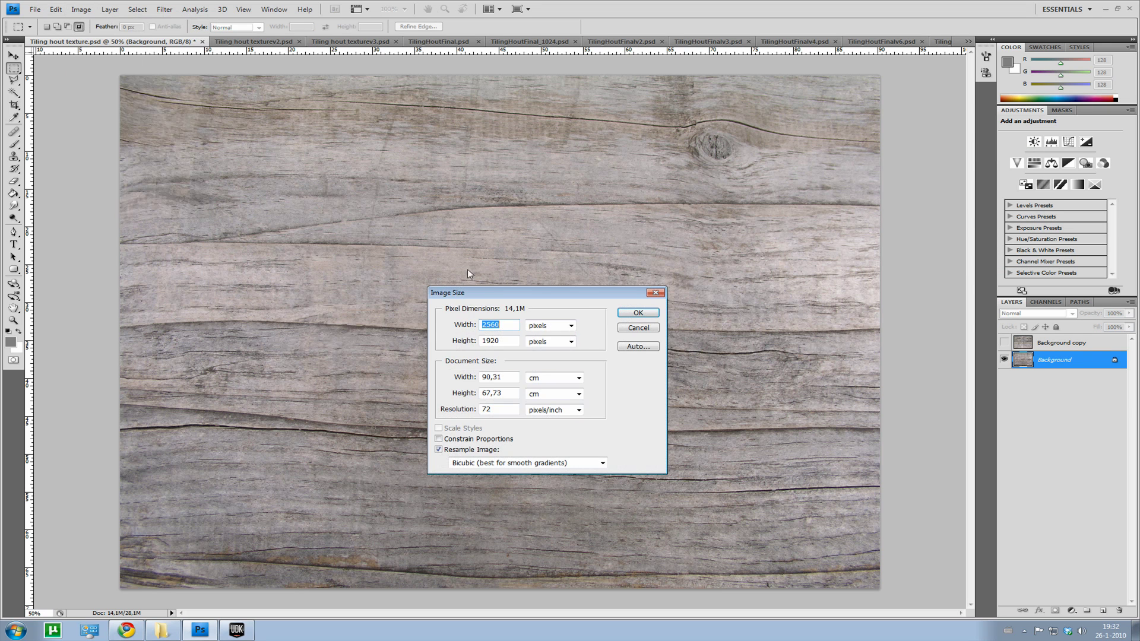
pyautogui.moveTo(491, 291); pyautogui.dragTo(571, 282)
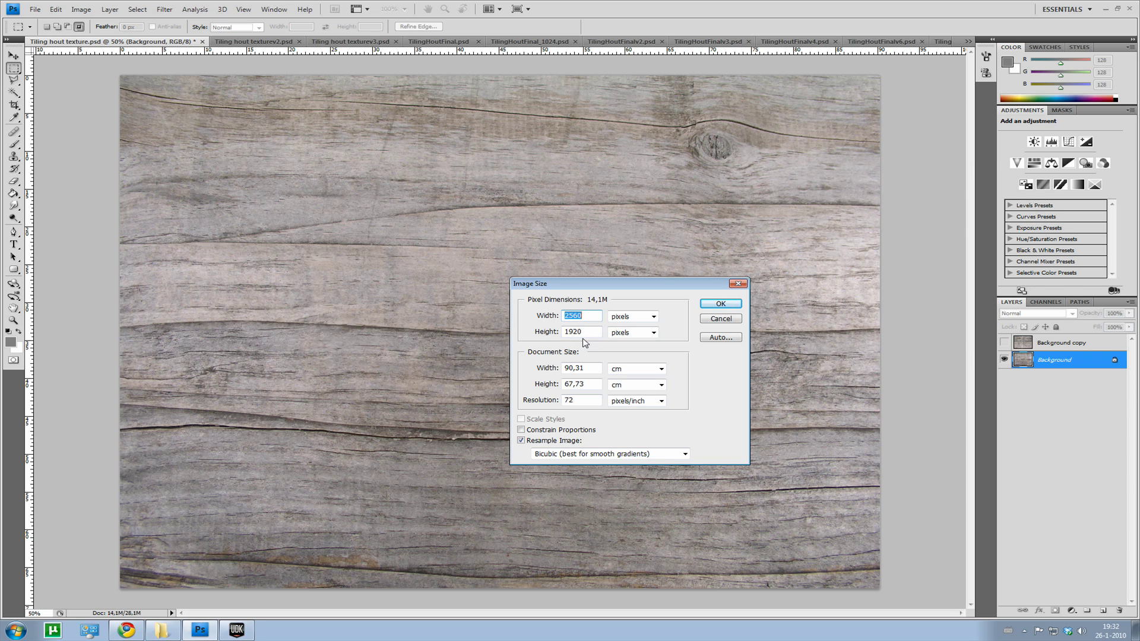
pyautogui.click(718, 320)
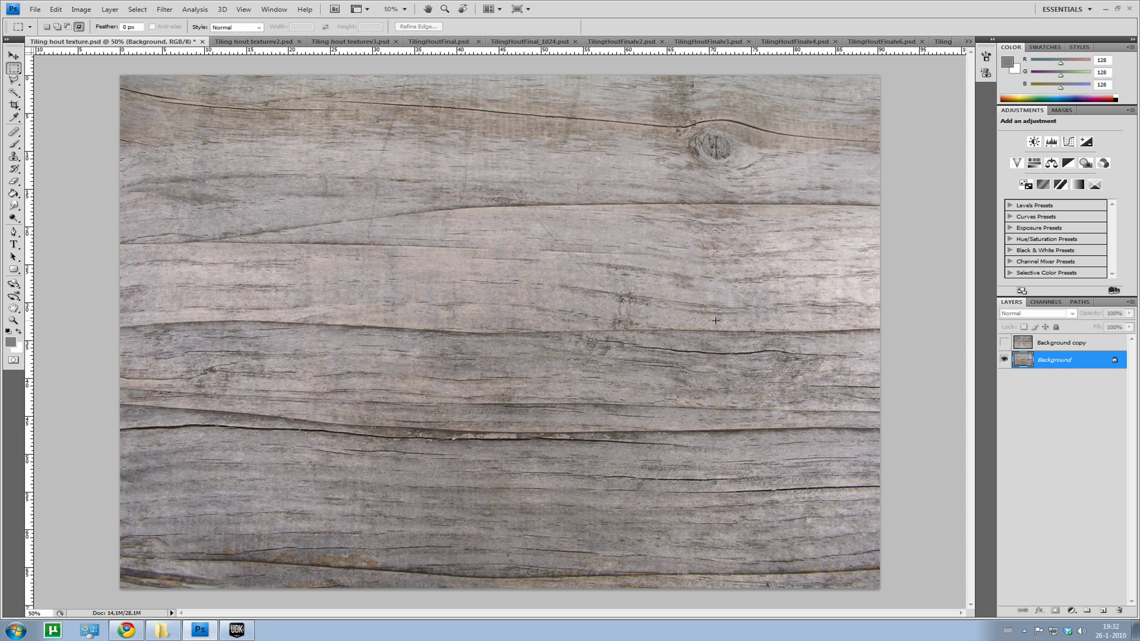
pyautogui.click(164, 9)
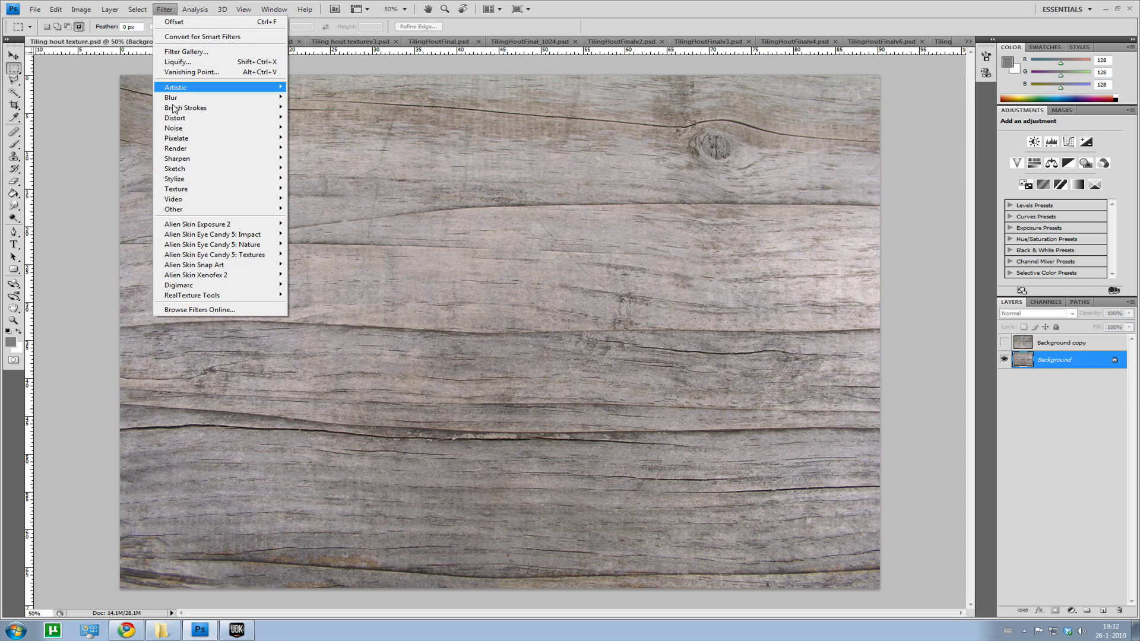
# - Offset the Background layer +1280 px right and +960 px down with Wrap Around
pyautogui.moveTo(178, 209)
pyautogui.click(303, 251)
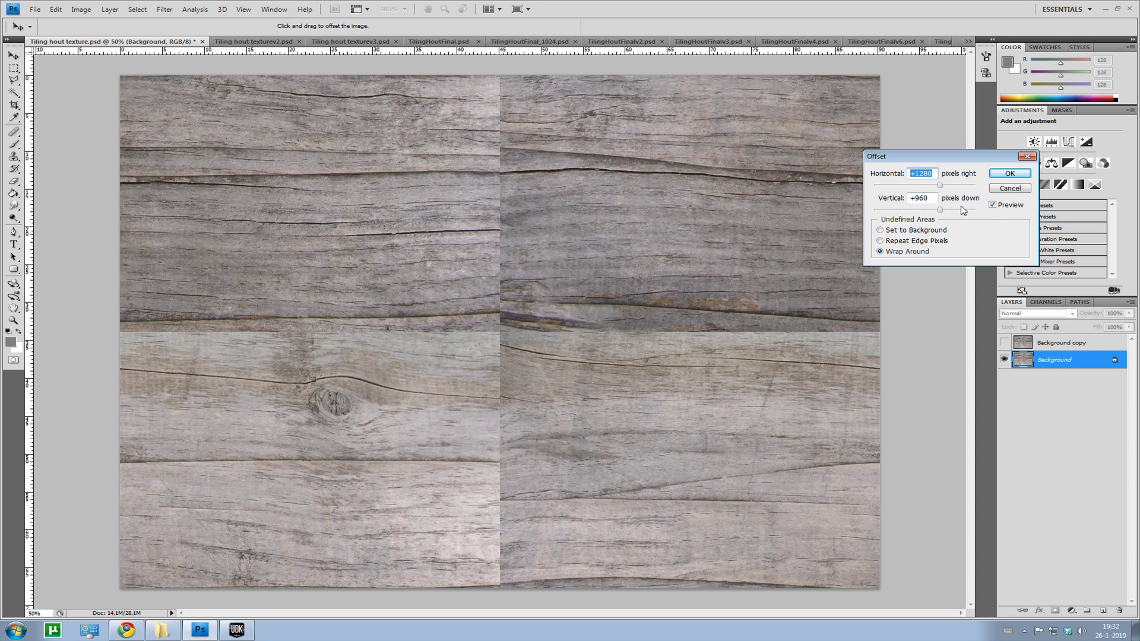
pyautogui.click(920, 230)
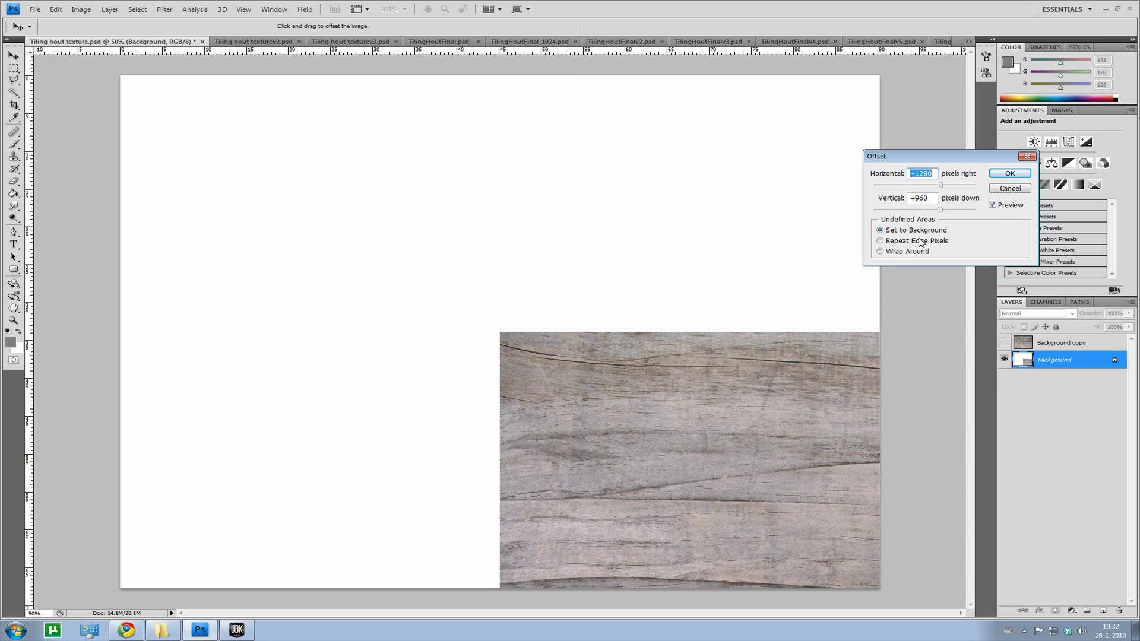
pyautogui.click(903, 251)
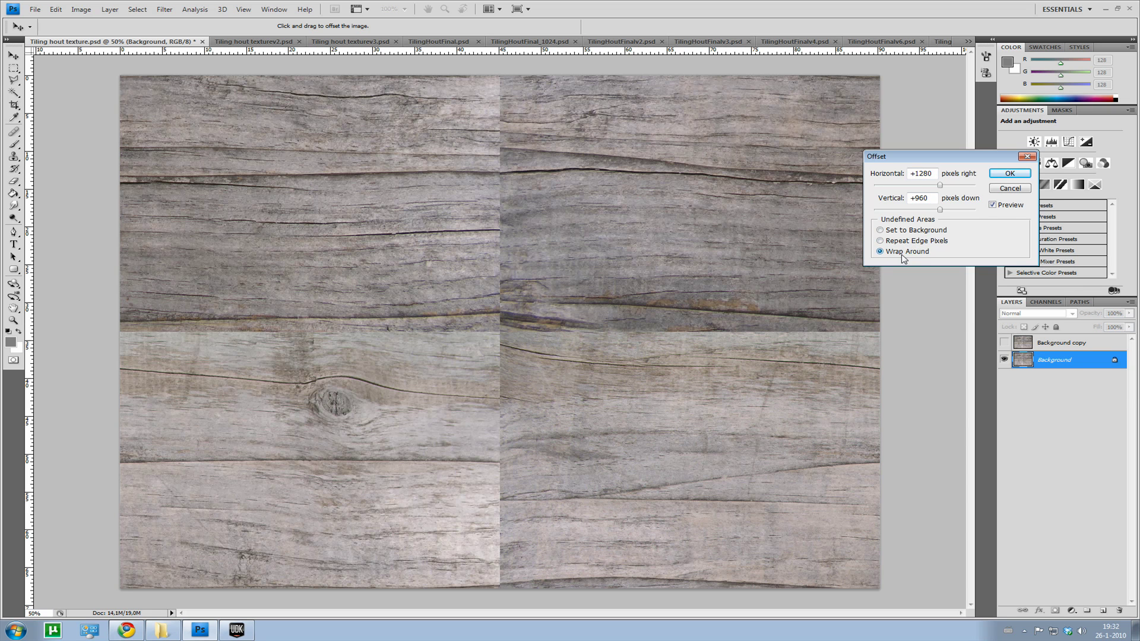
pyautogui.click(1008, 173)
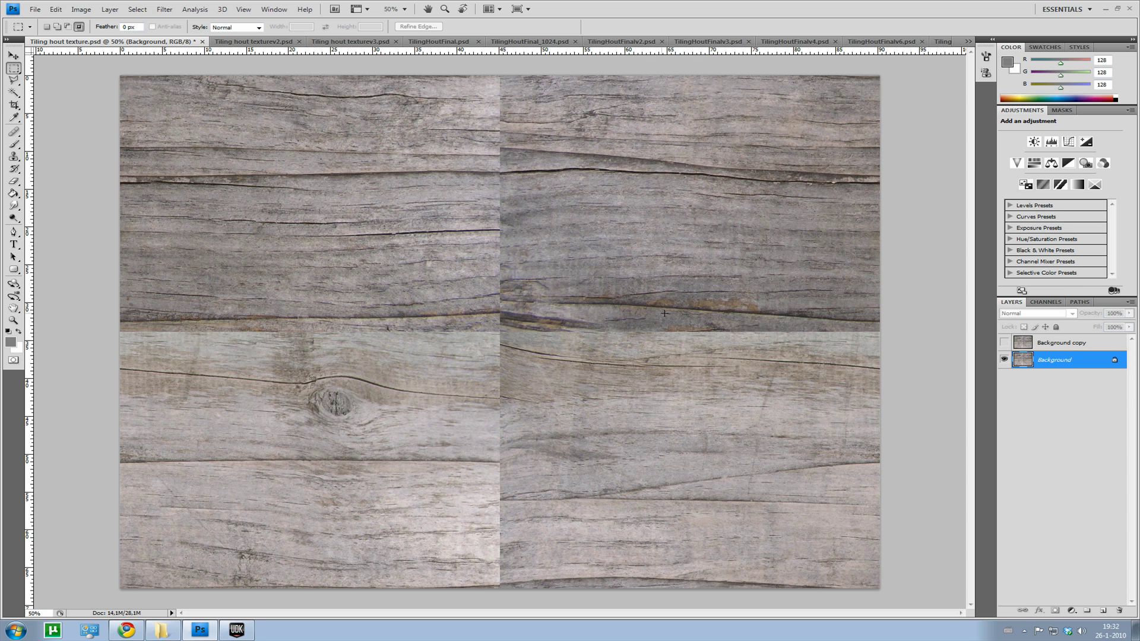
# - In Tiling hout texturev2.psd, hide Layer 2 and Layer 1, keeping Background copy 2 visible
pyautogui.click(250, 42)
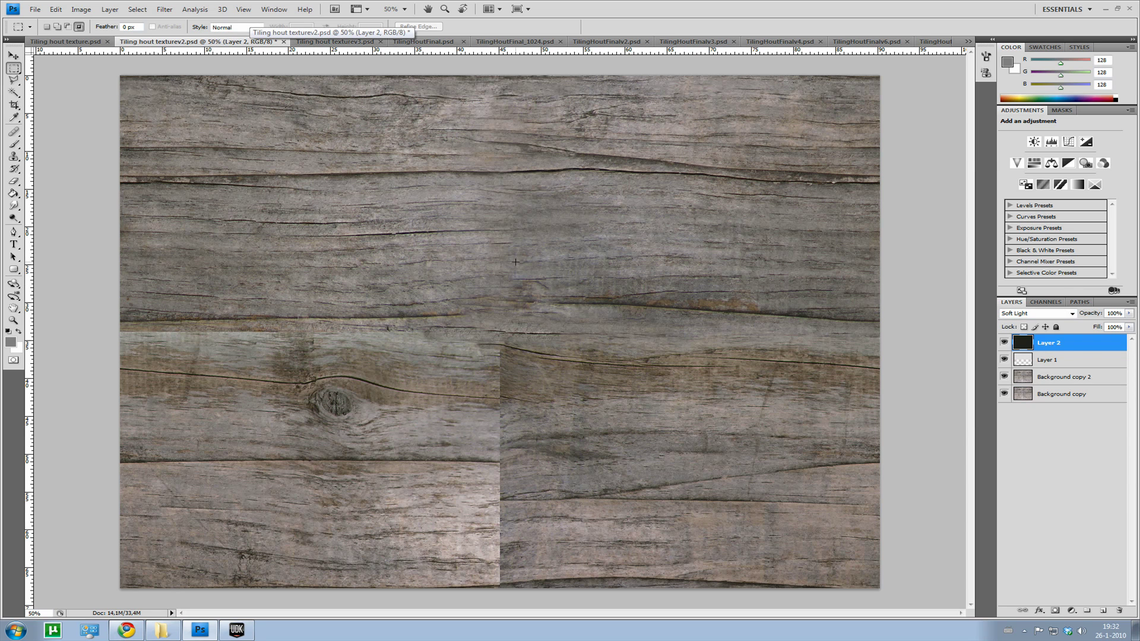
pyautogui.moveTo(1004, 342); pyautogui.dragTo(1007, 382)
pyautogui.click(1005, 378)
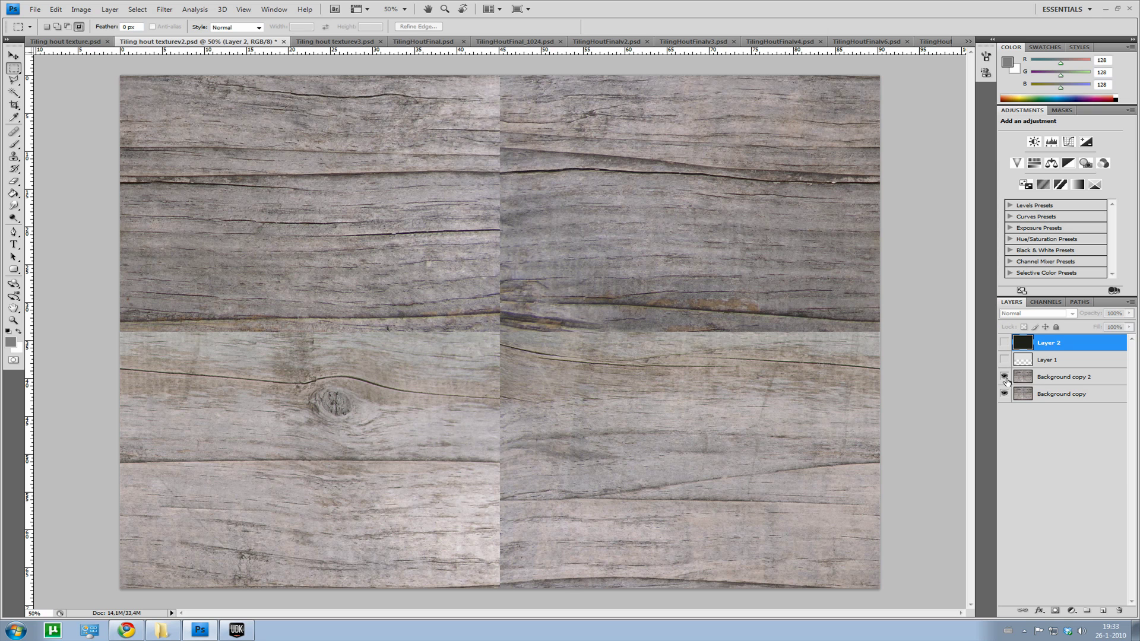
# - Choose the Clone Stamp Tool, select Background copy 2, and zoom in on the seam
pyautogui.click(12, 158)
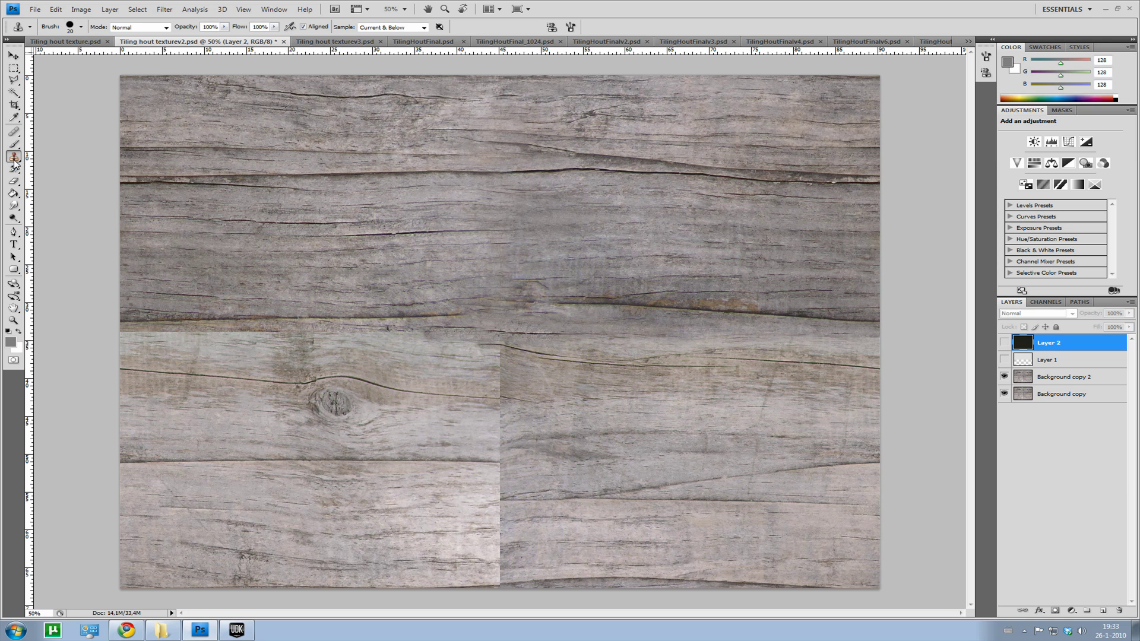
pyautogui.rightClick(15, 159)
pyautogui.click(45, 156)
pyautogui.click(1023, 379)
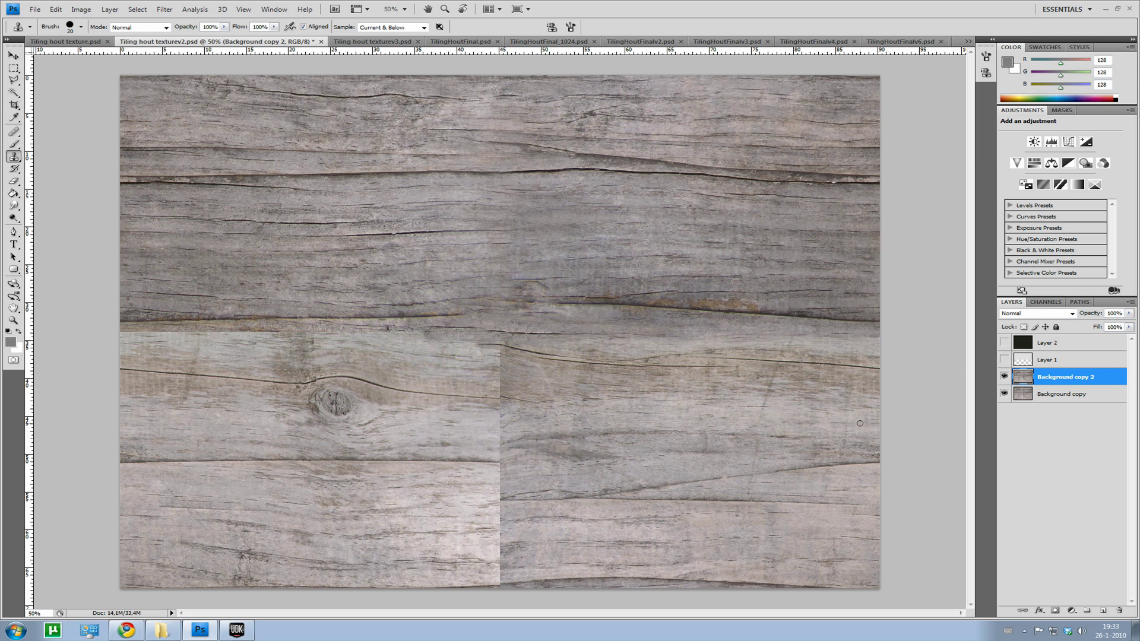
pyautogui.keyDown('alt'); pyautogui.scroll(5, 501, 438); pyautogui.keyUp('alt')
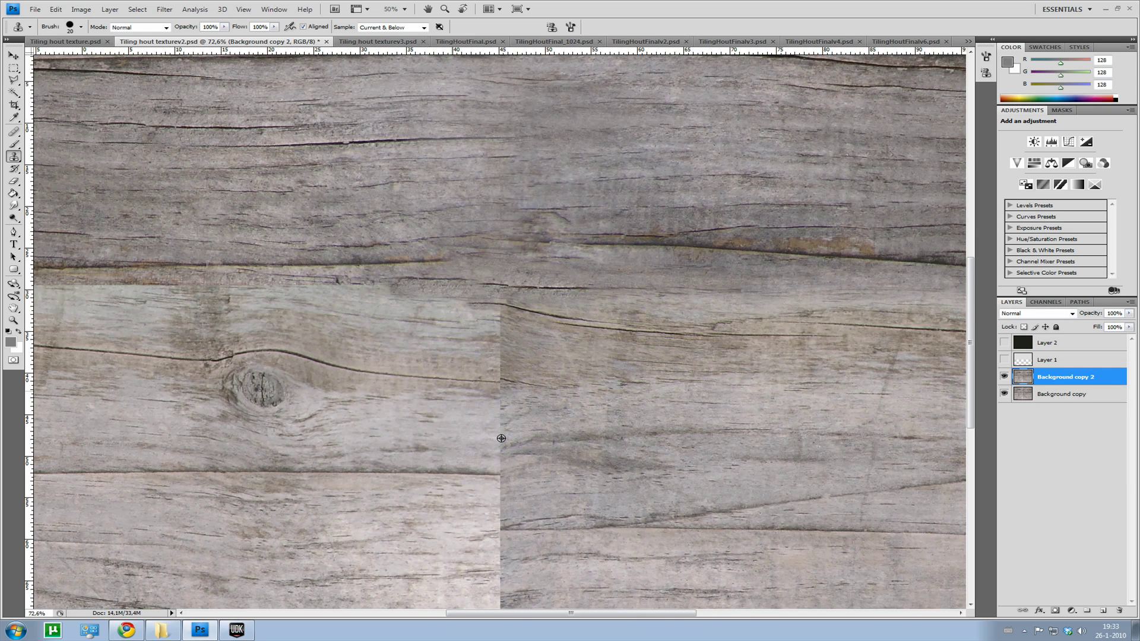
pyautogui.keyDown('alt'); pyautogui.scroll(3, 501, 438); pyautogui.keyUp('alt')
pyautogui.moveTo(511, 456); pyautogui.dragTo(516, 305)
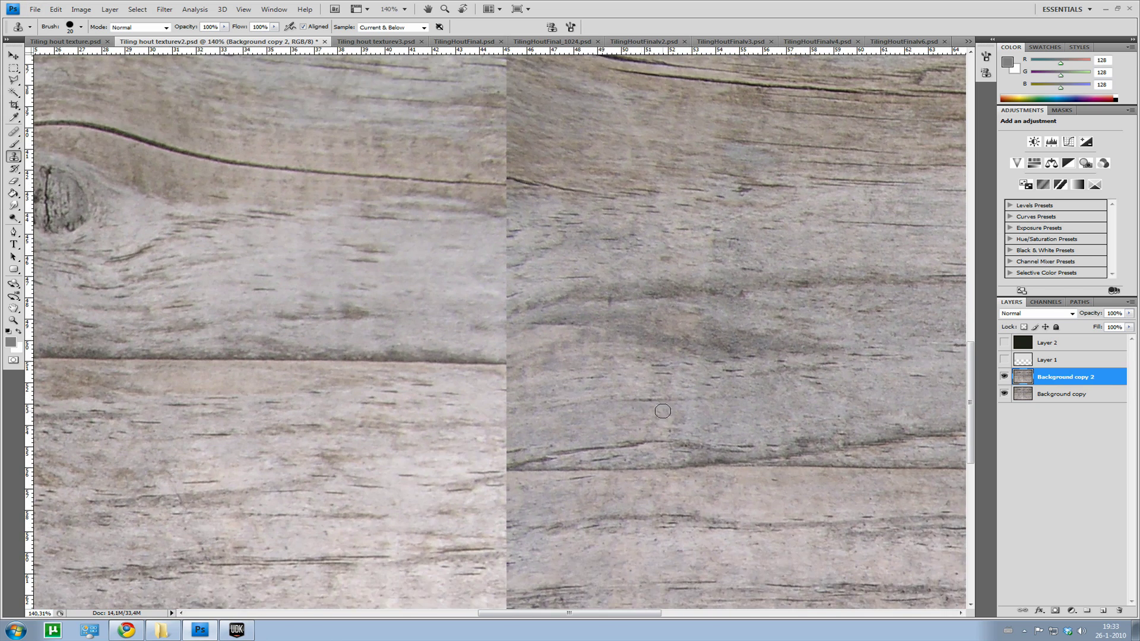
pyautogui.keyDown('alt'); pyautogui.scroll(-4, 661, 397); pyautogui.keyUp('alt')
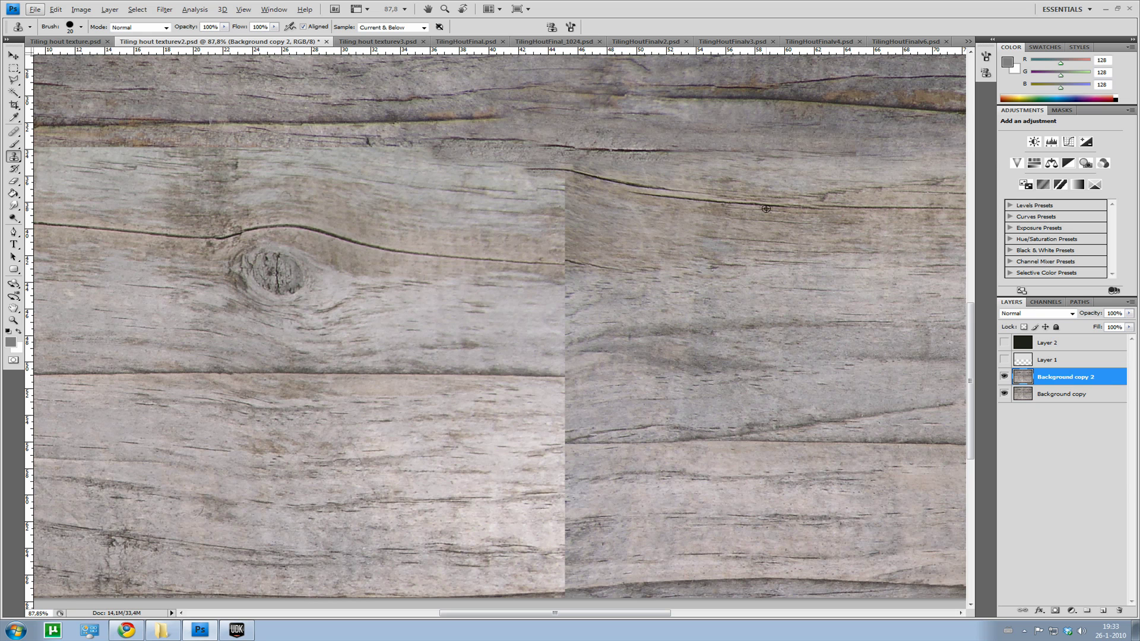
# - Give the Clone Stamp a soft 27 px brush with lowered opacity and flow
pyautogui.keyDown('alt'); pyautogui.click(872, 210); pyautogui.keyUp('alt')
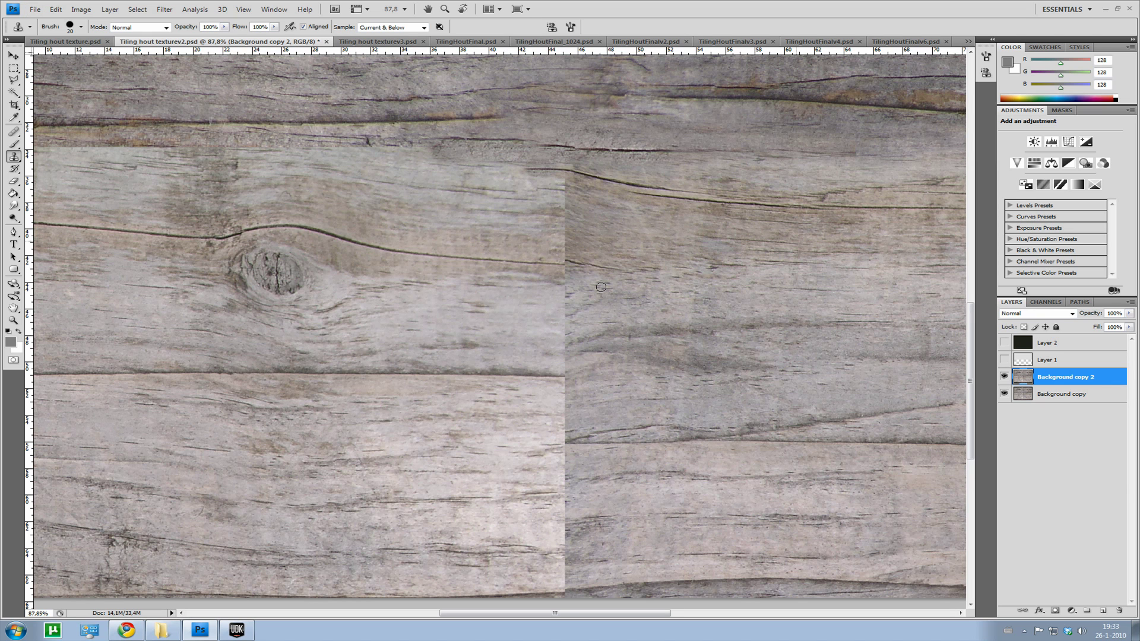
pyautogui.click(560, 265)
pyautogui.click(80, 27)
pyautogui.click(117, 128)
pyautogui.click(80, 27)
pyautogui.moveTo(225, 27); pyautogui.dragTo(205, 40)
pyautogui.moveTo(275, 27)
pyautogui.mouseDown()
pyautogui.moveTo(254, 43)
pyautogui.moveTo(275, 31)
pyautogui.mouseUp()
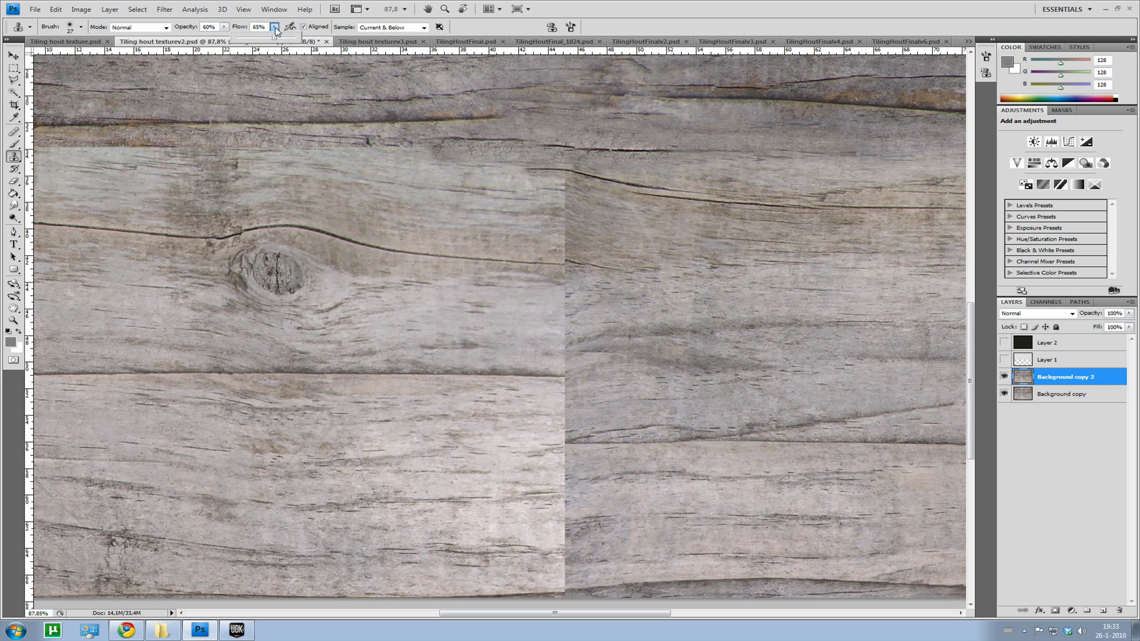
# - Sample the wood as clone source and set Opacity 46% and Flow 36%
pyautogui.keyDown('alt'); pyautogui.click(568, 343); pyautogui.keyUp('alt')
pyautogui.moveTo(225, 27)
pyautogui.mouseDown()
pyautogui.moveTo(222, 38)
pyautogui.moveTo(280, 32)
pyautogui.mouseUp()
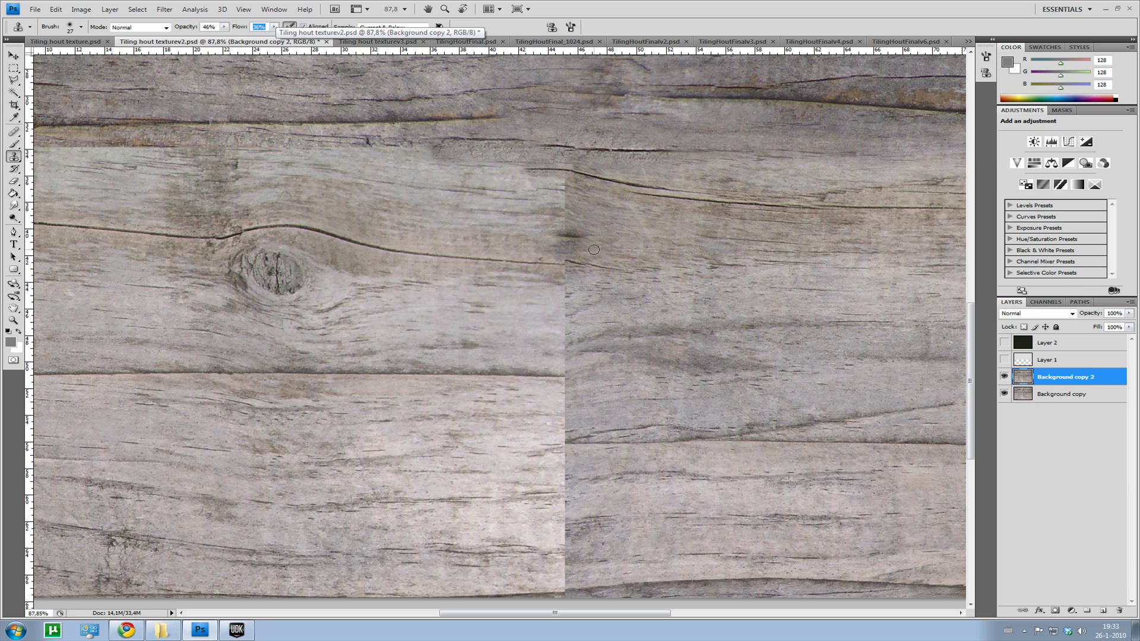
pyautogui.press('Return')
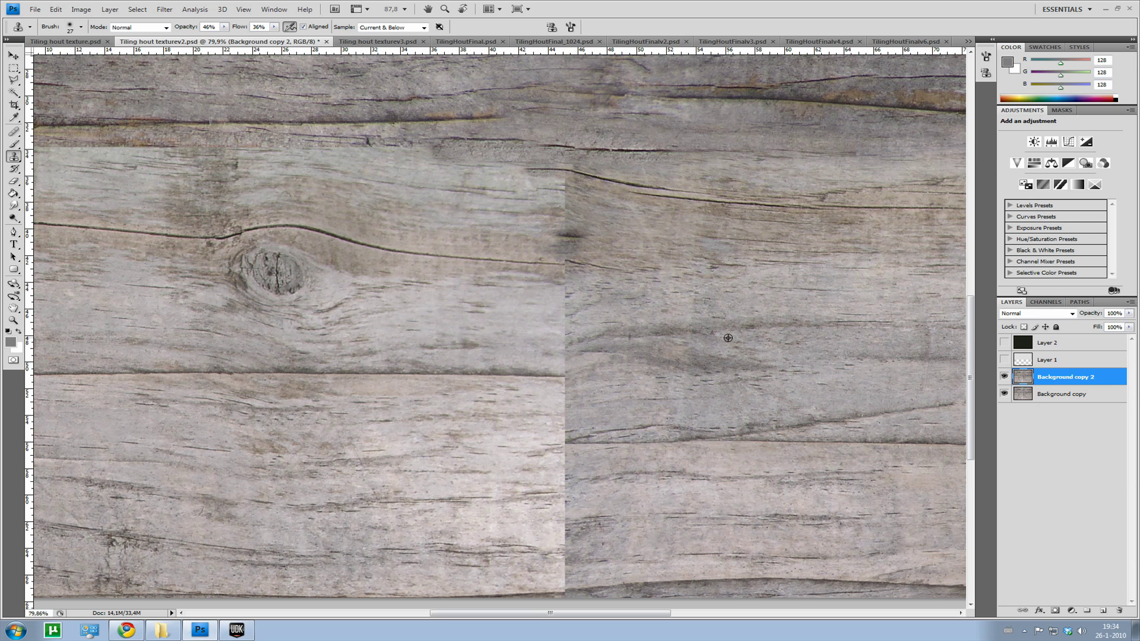
pyautogui.hotkey('ctrl', '-')
pyautogui.hotkey('ctrl', '-')
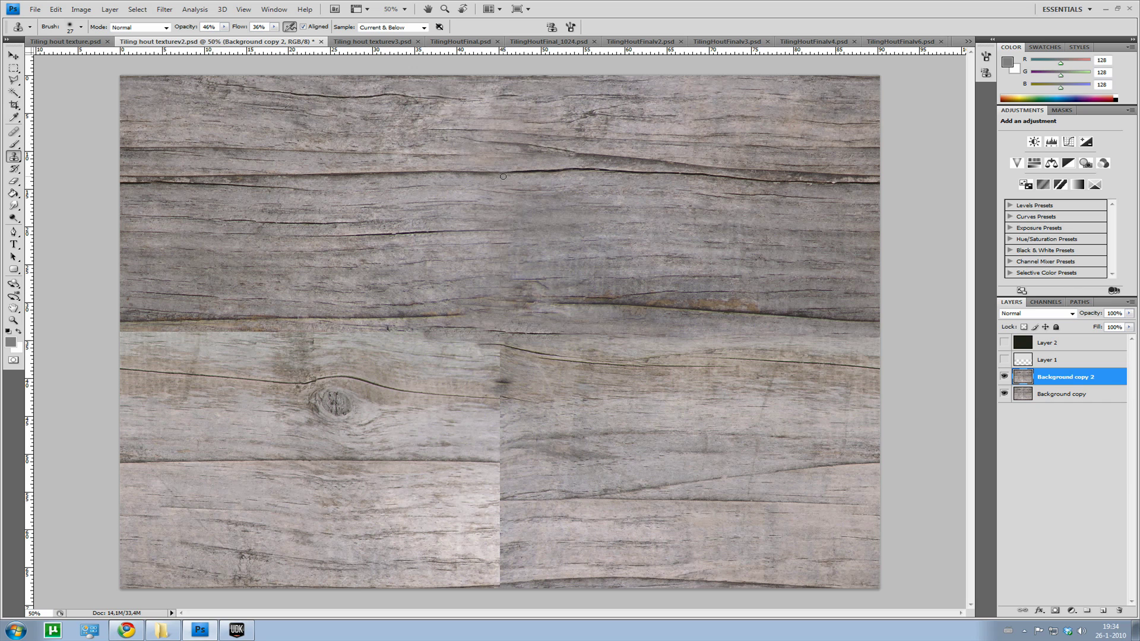
# - Inspect the cloned seam, then show Layer 1 and Layer 2 again for the darker tone
pyautogui.keyDown('alt'); pyautogui.scroll(2, 503, 176); pyautogui.keyUp('alt')
pyautogui.scroll(2, 507, 241)
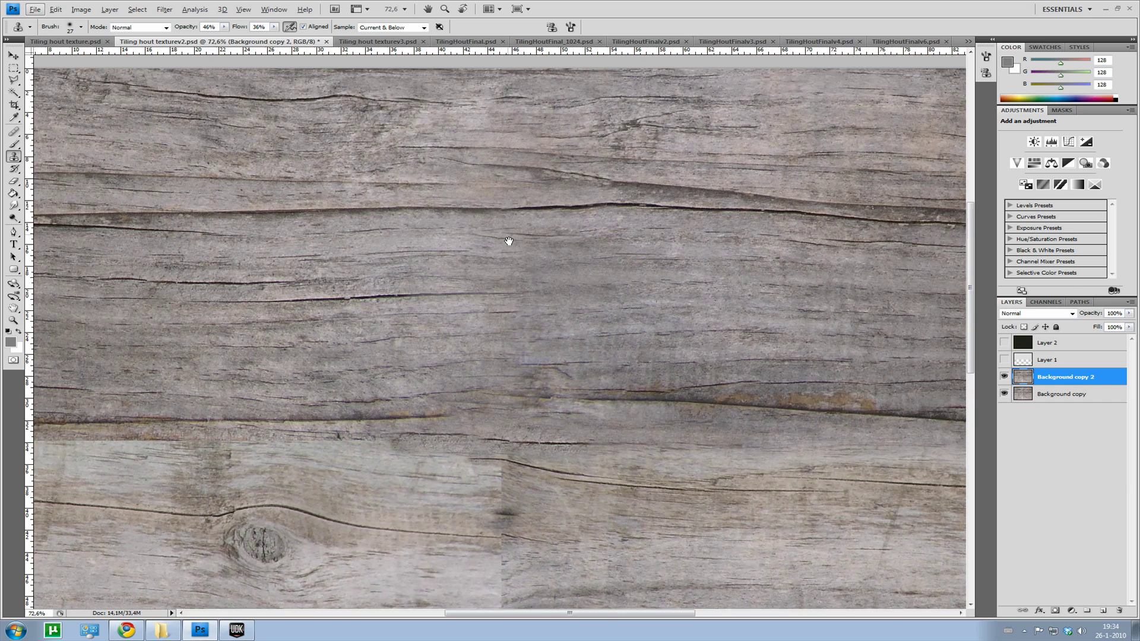
pyautogui.keyDown('alt'); pyautogui.scroll(1, 496, 325); pyautogui.keyUp('alt')
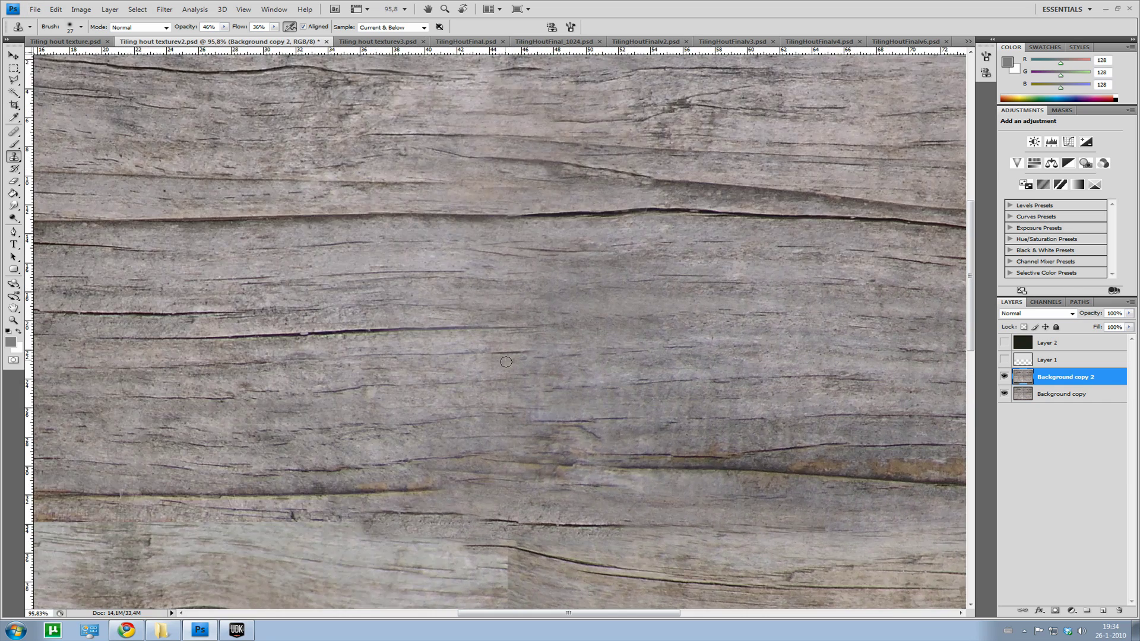
pyautogui.keyDown('alt'); pyautogui.scroll(-1, 533, 364); pyautogui.keyUp('alt')
pyautogui.keyDown('alt'); pyautogui.scroll(-3, 532, 364); pyautogui.keyUp('alt')
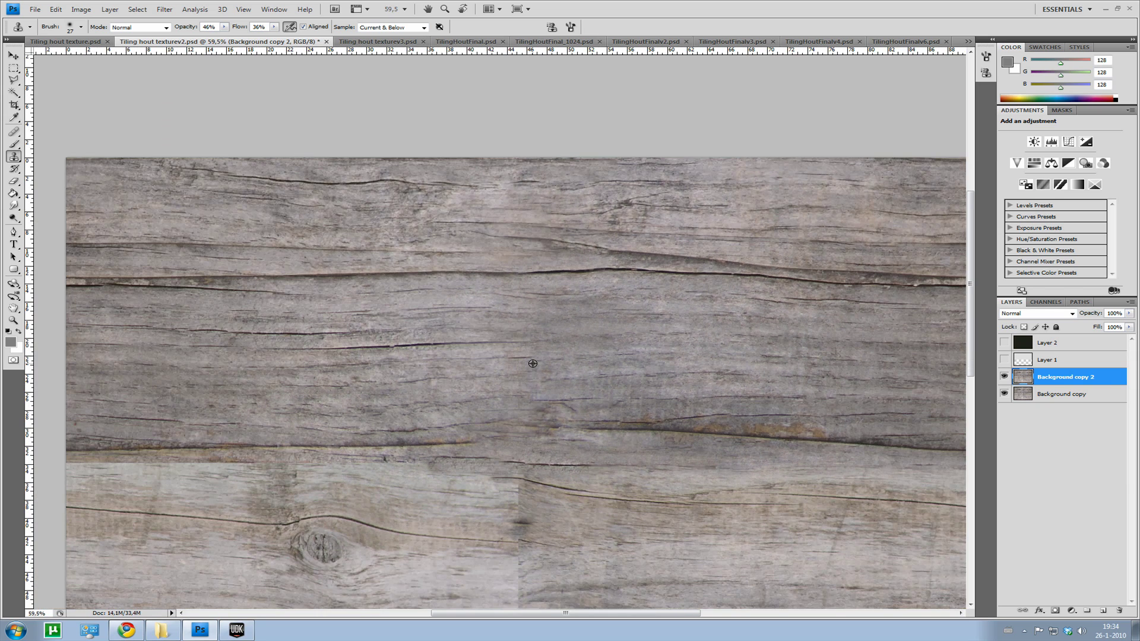
pyautogui.scroll(-1, 532, 363)
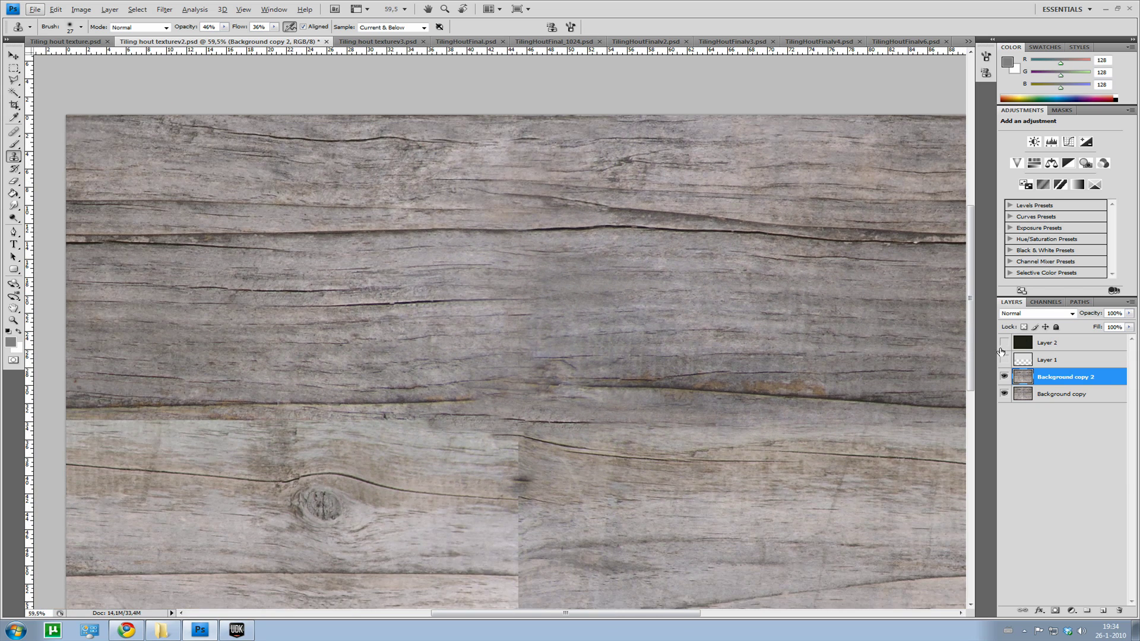
pyautogui.keyDown('alt'); pyautogui.scroll(-4, 526, 395); pyautogui.keyUp('alt')
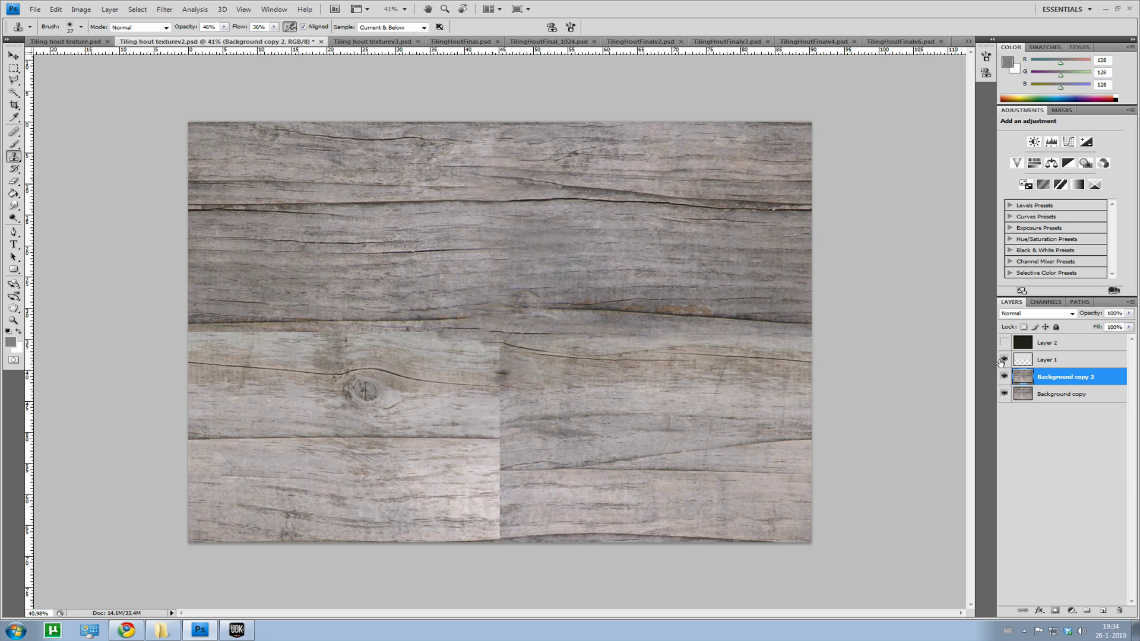
pyautogui.click(1003, 360)
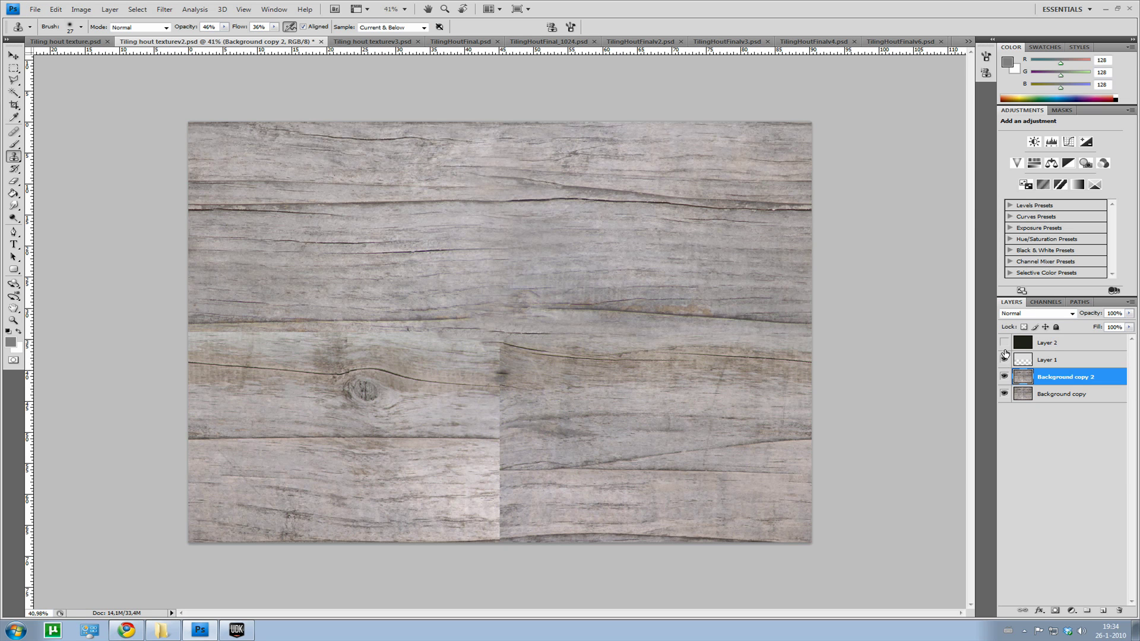
pyautogui.click(1003, 343)
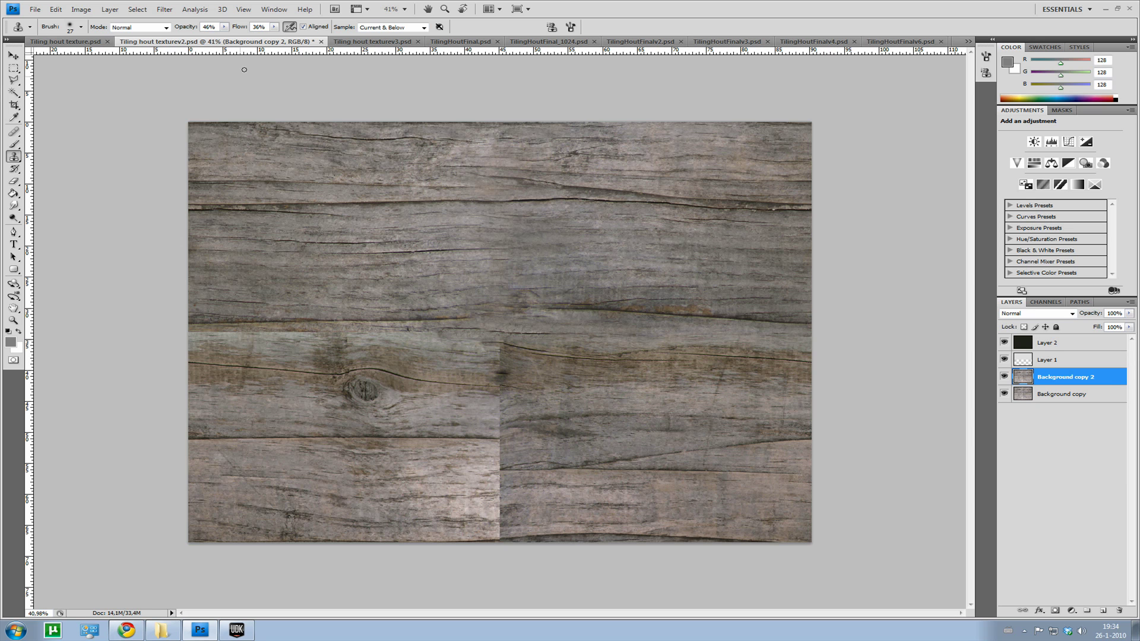
pyautogui.click(374, 42)
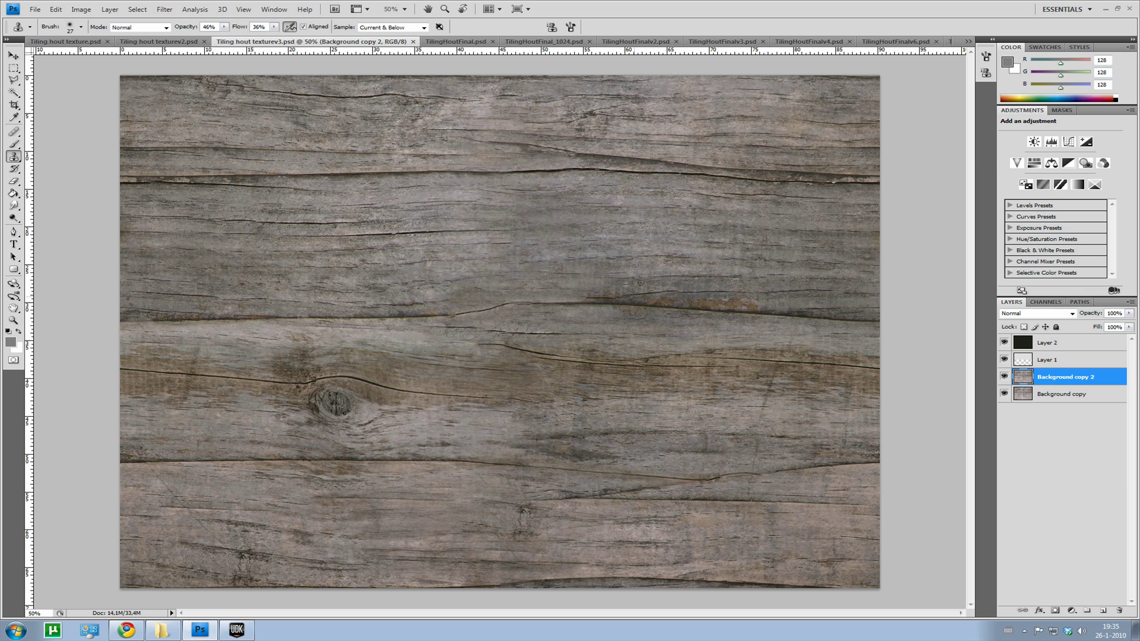
# - Compare tones in Tiling hout texturev3.psd by toggling its overlay layers, then show TilingHoutFinal.psd
pyautogui.click(1004, 359)
pyautogui.click(1003, 359)
pyautogui.click(1004, 342)
pyautogui.click(1004, 342)
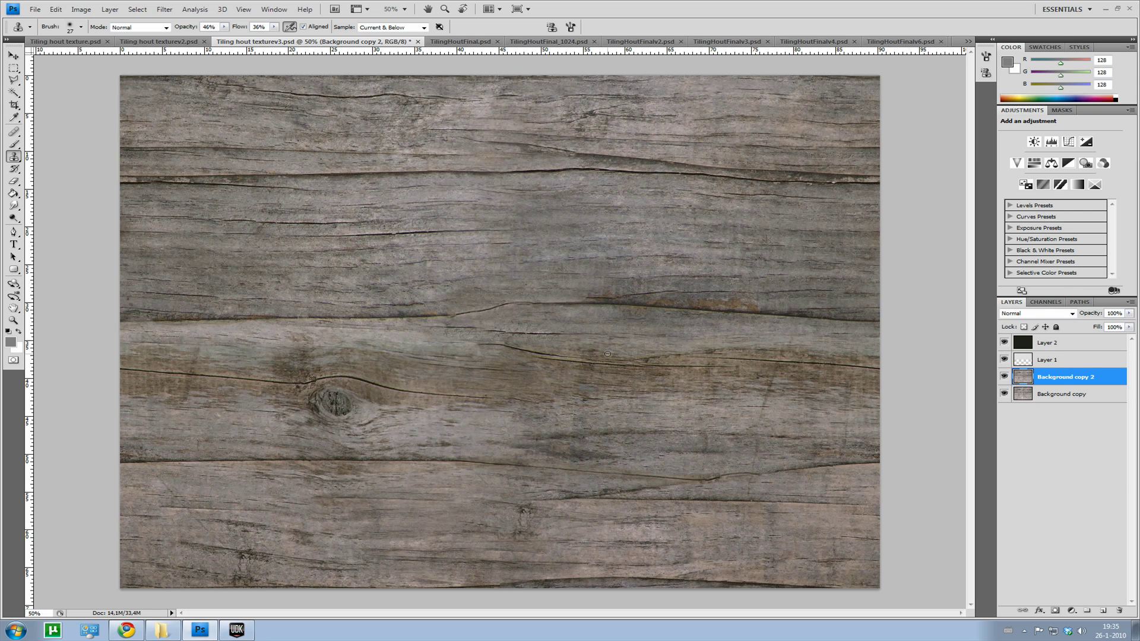
pyautogui.click(469, 42)
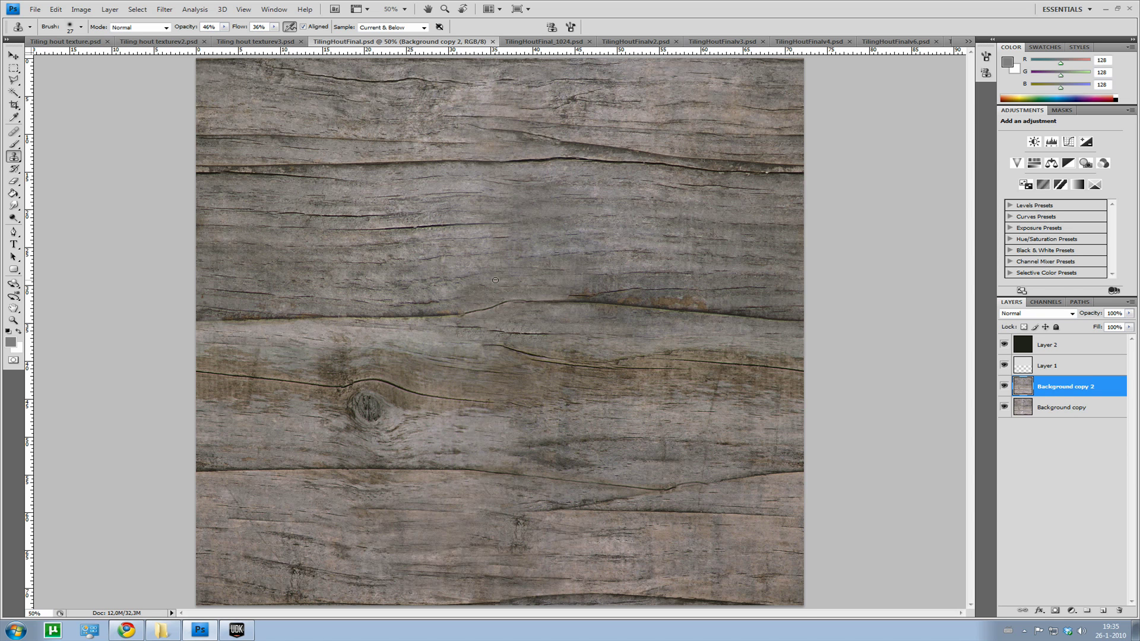
pyautogui.click(256, 42)
pyautogui.click(95, 9)
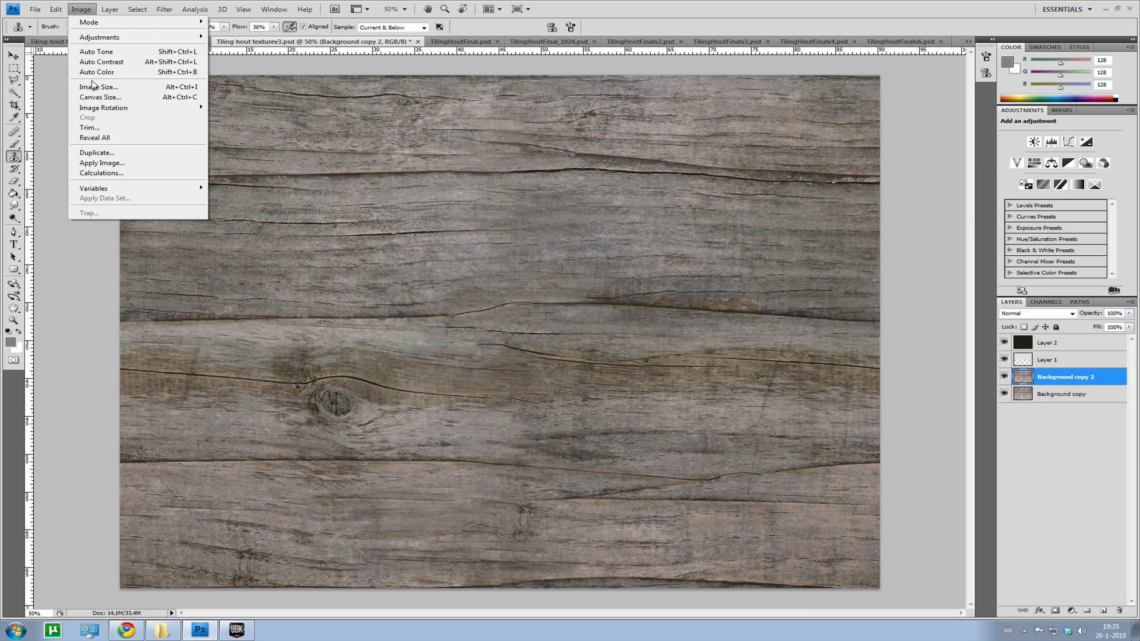
pyautogui.click(95, 87)
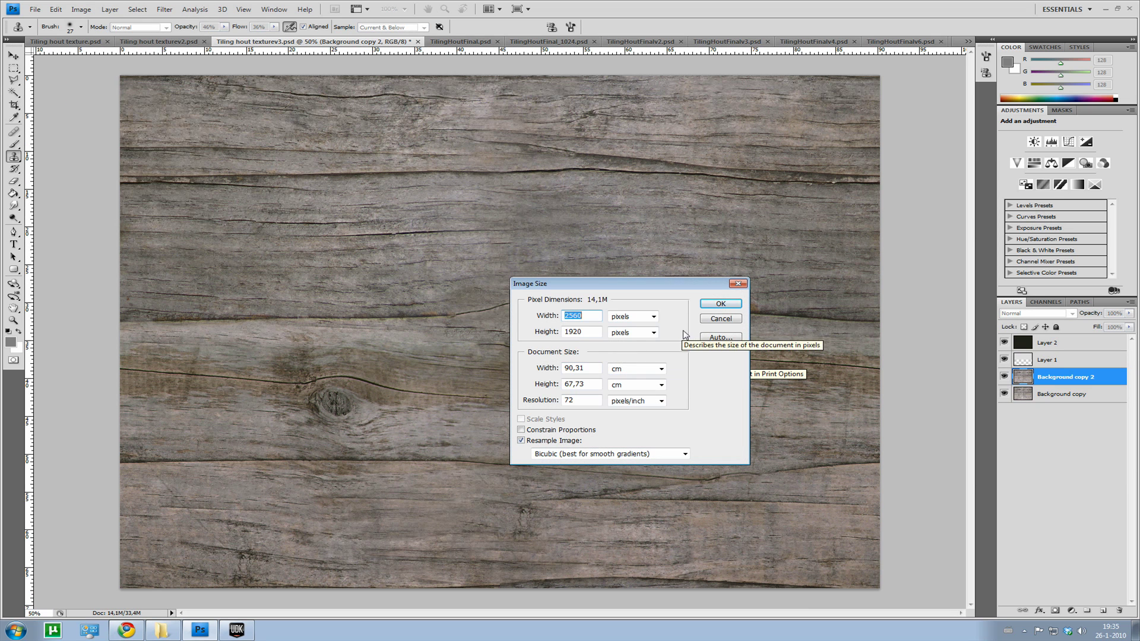
pyautogui.click(715, 319)
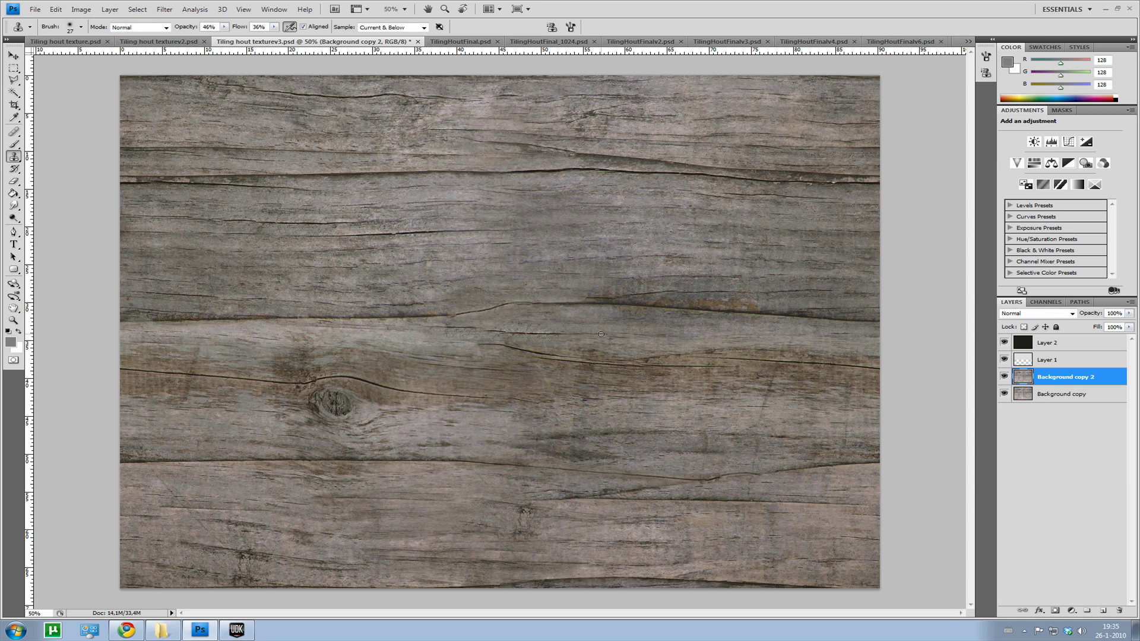
pyautogui.click(466, 41)
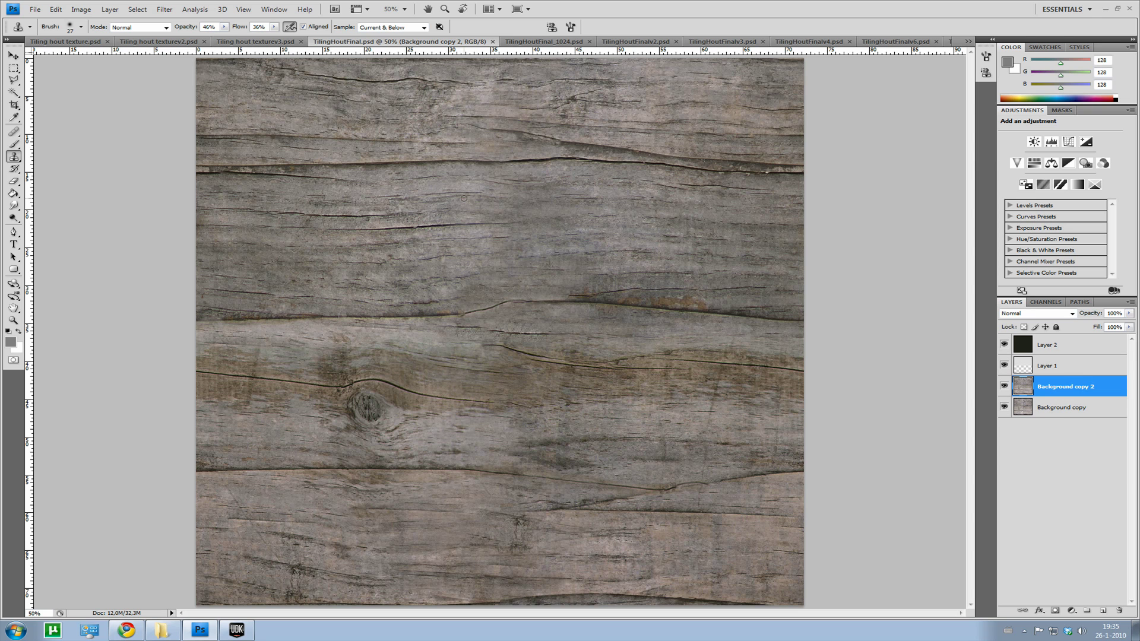
pyautogui.click(82, 9)
pyautogui.click(95, 87)
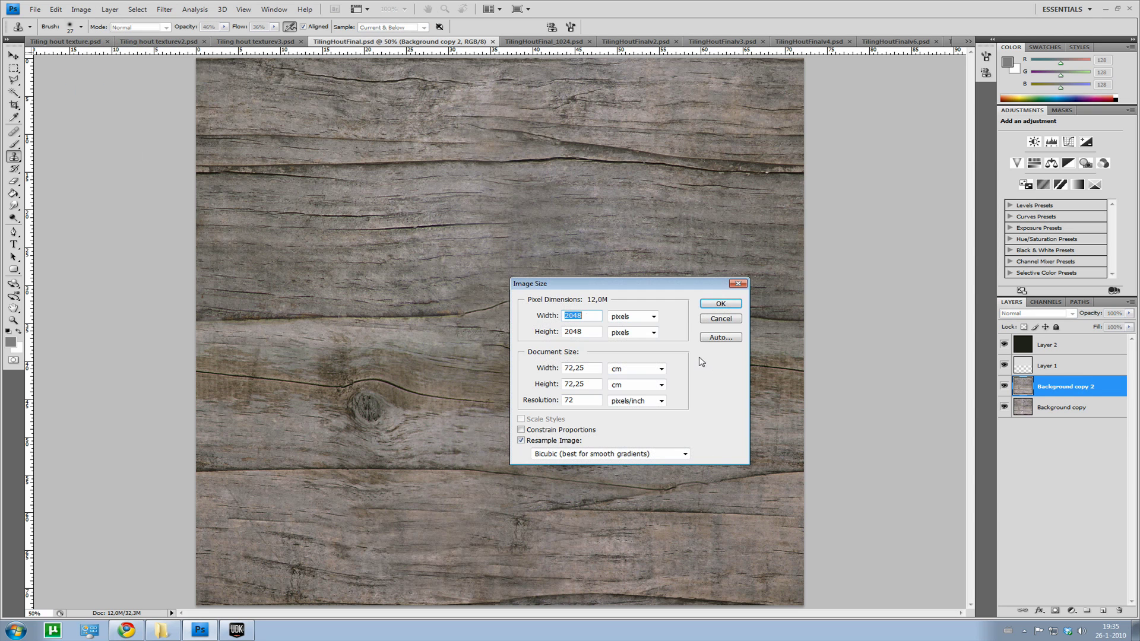
pyautogui.click(722, 320)
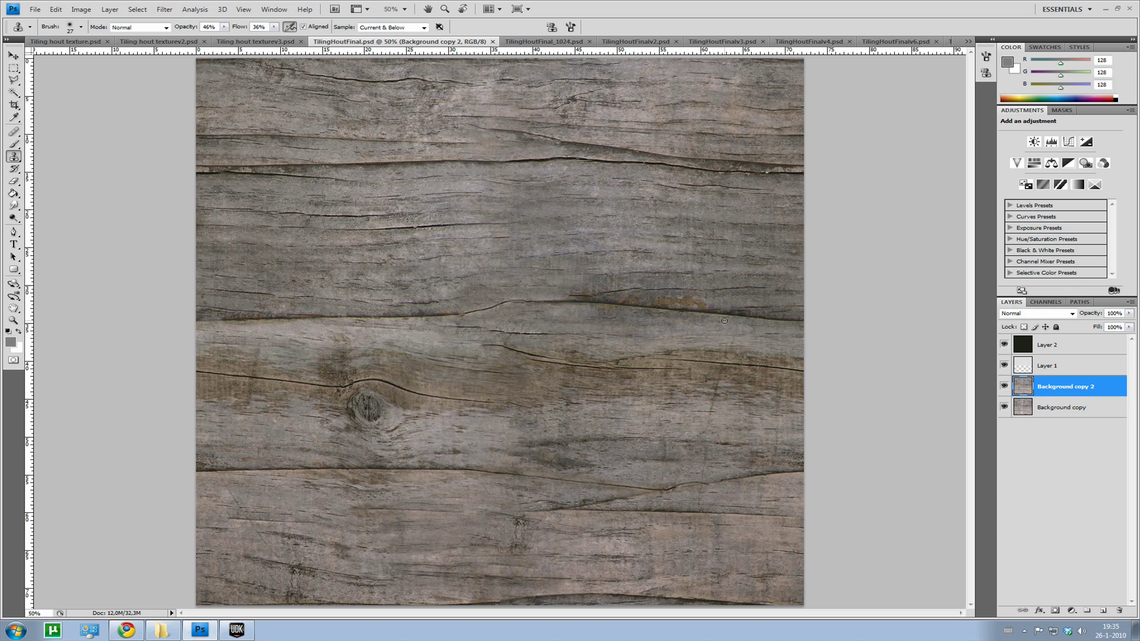